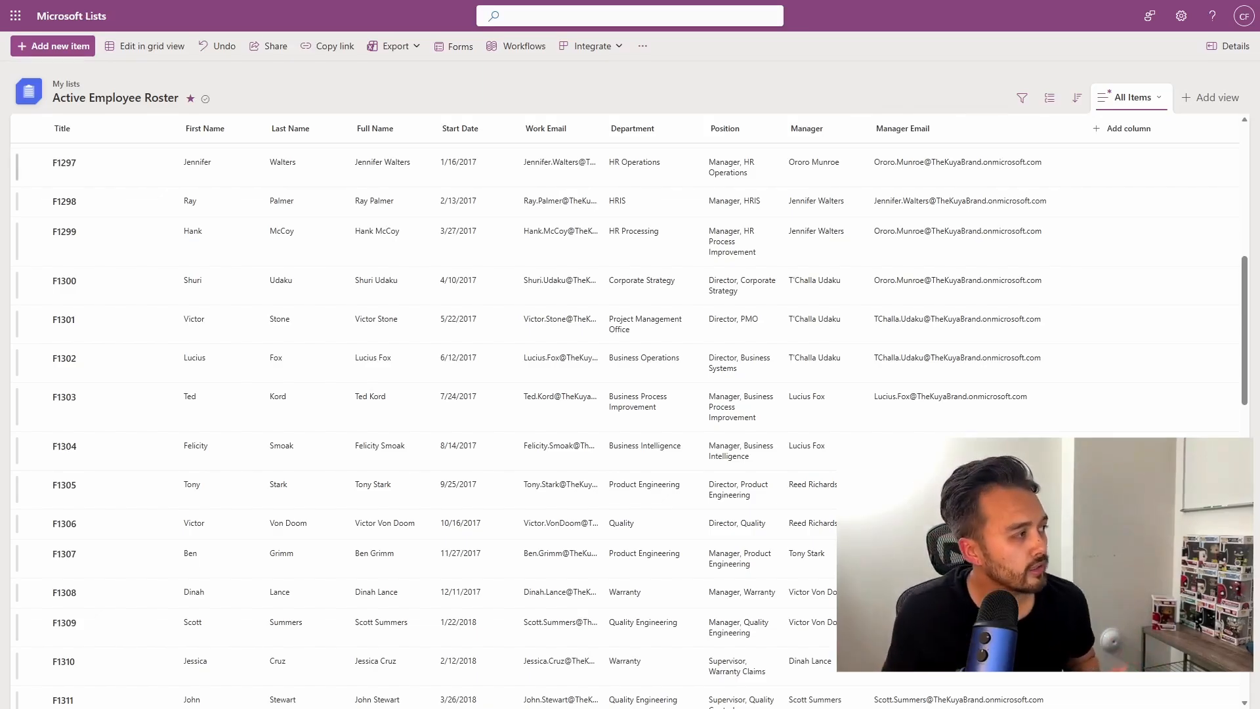
Open the version history of roster item F1299 from its item menu.
left_click(482, 171)
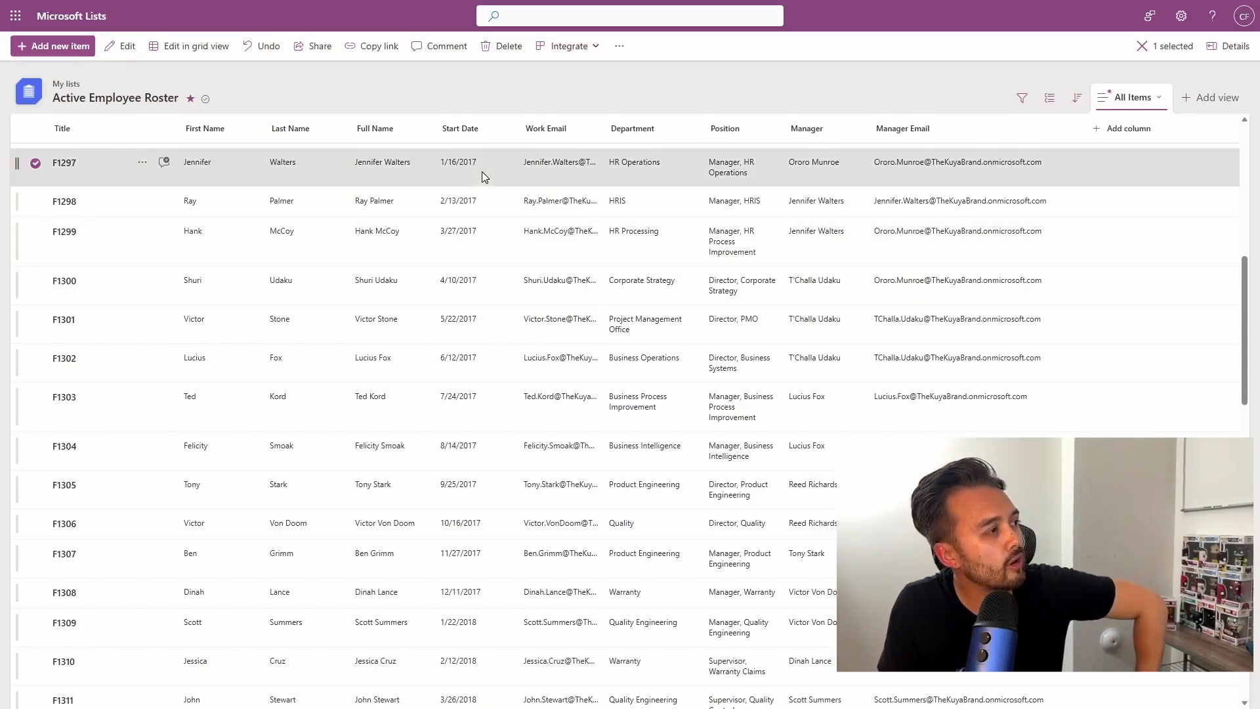
right_click(482, 172)
left_click(142, 163)
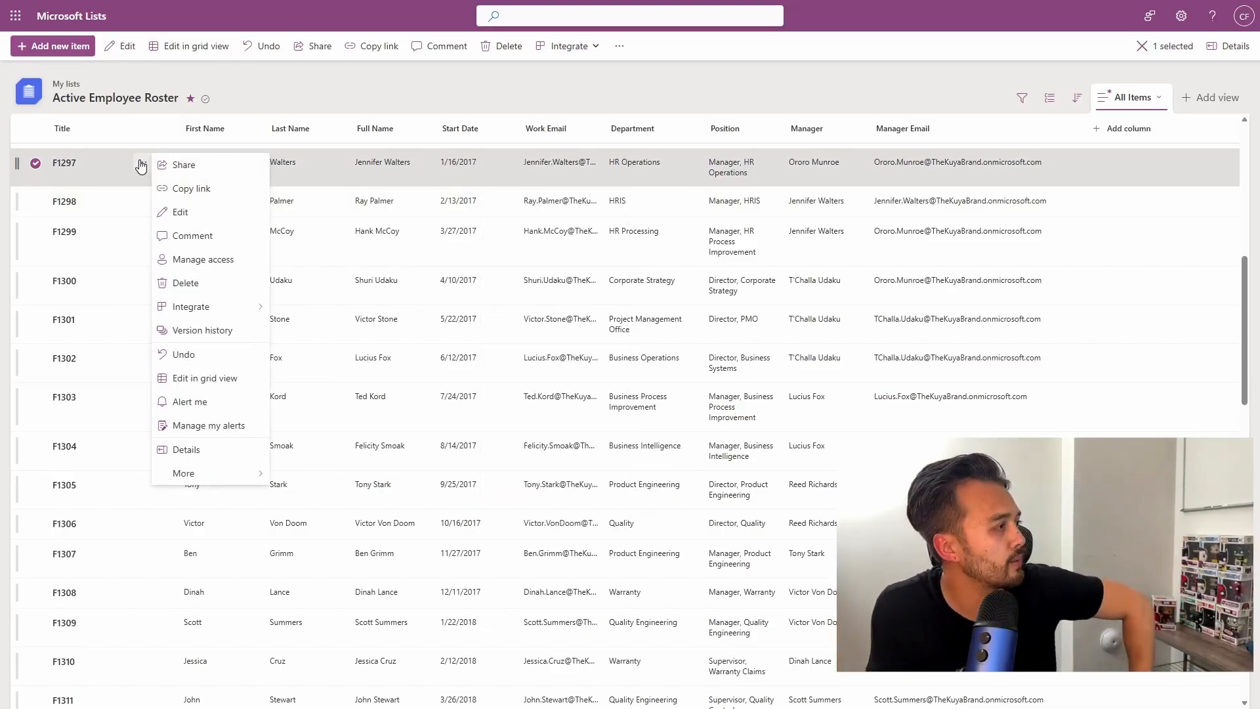
left_click(231, 331)
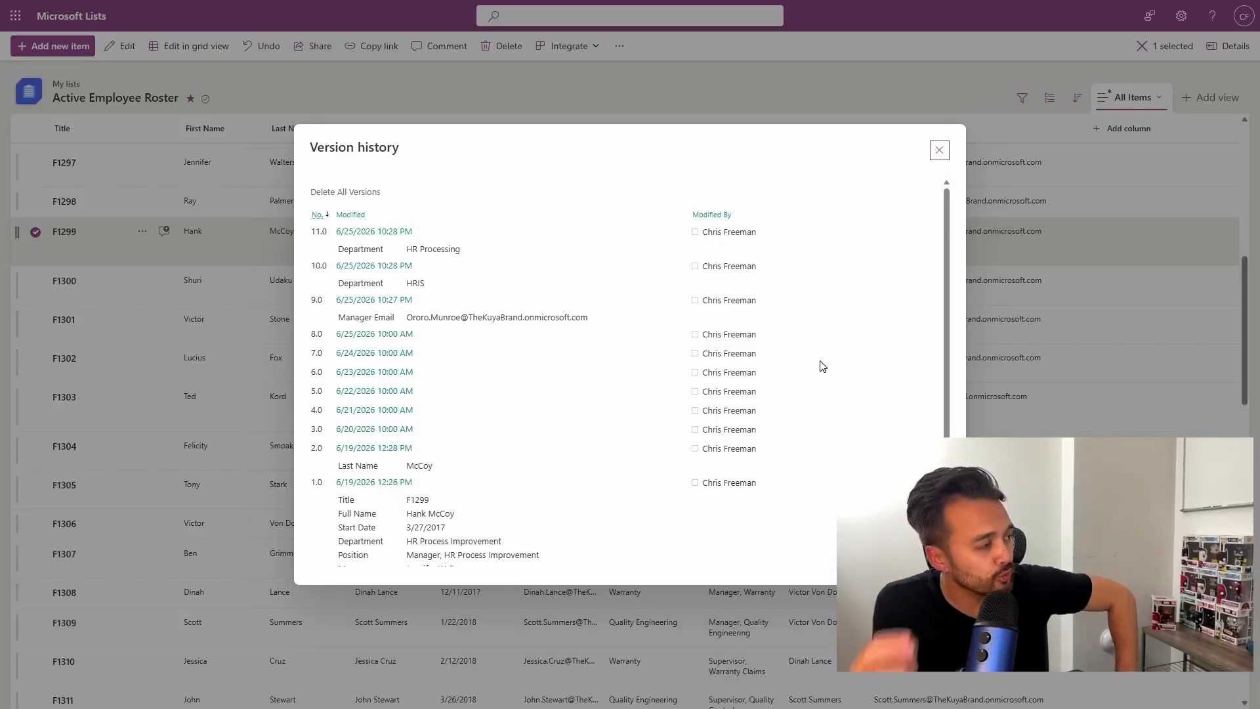
Review the version history, highlighting the original values, the Department changes and the version 9.0 Manager Email change.
scroll(526, 341, "down", 2)
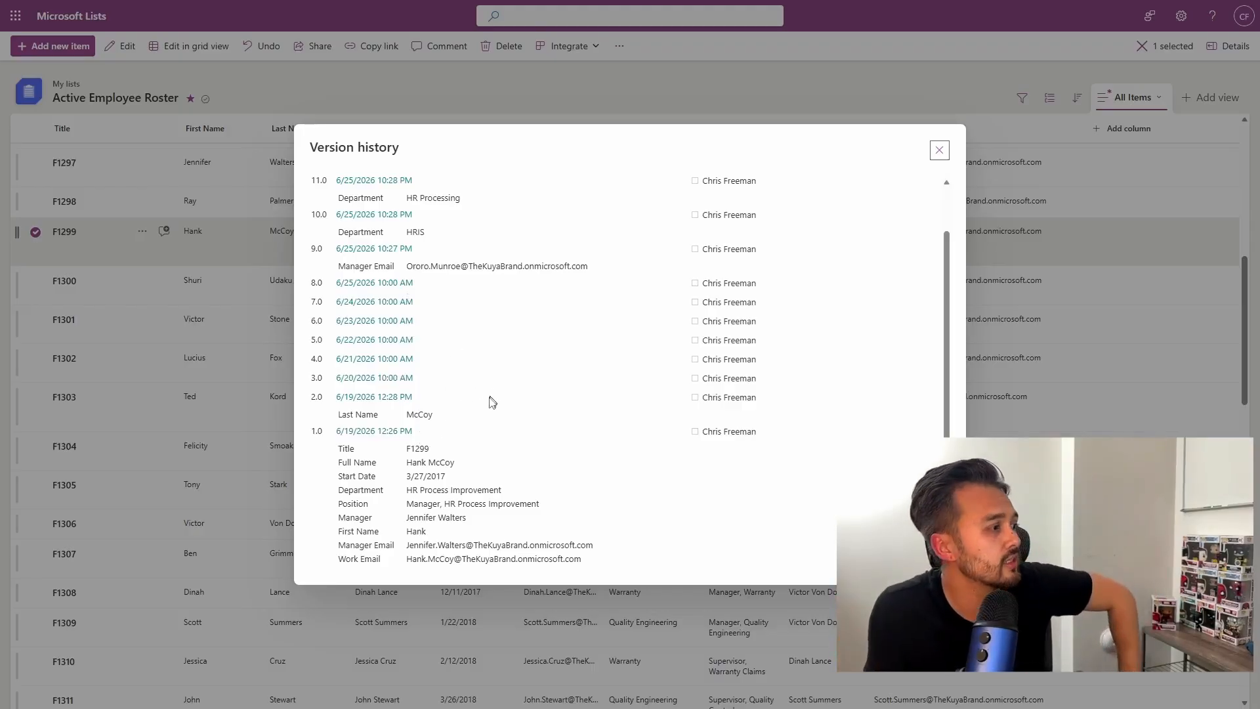
left_click_drag(332, 448, 602, 570)
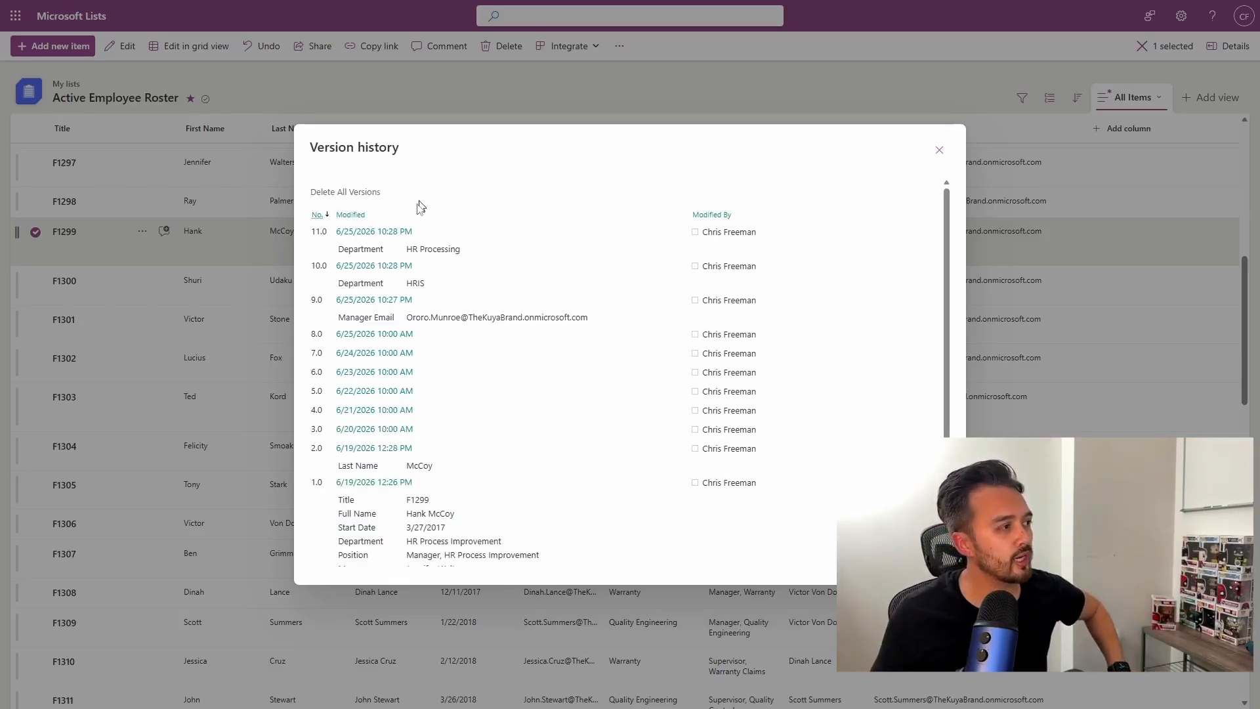
left_click_drag(412, 250, 467, 254)
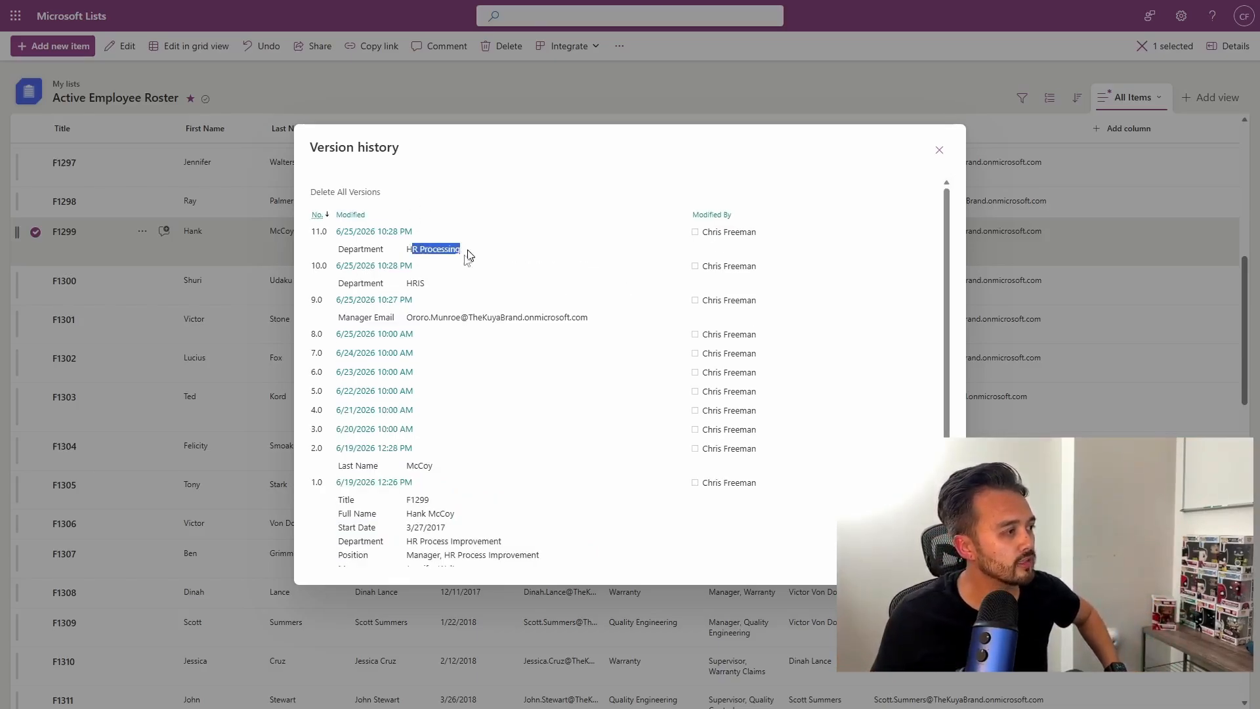
left_click_drag(405, 283, 481, 290)
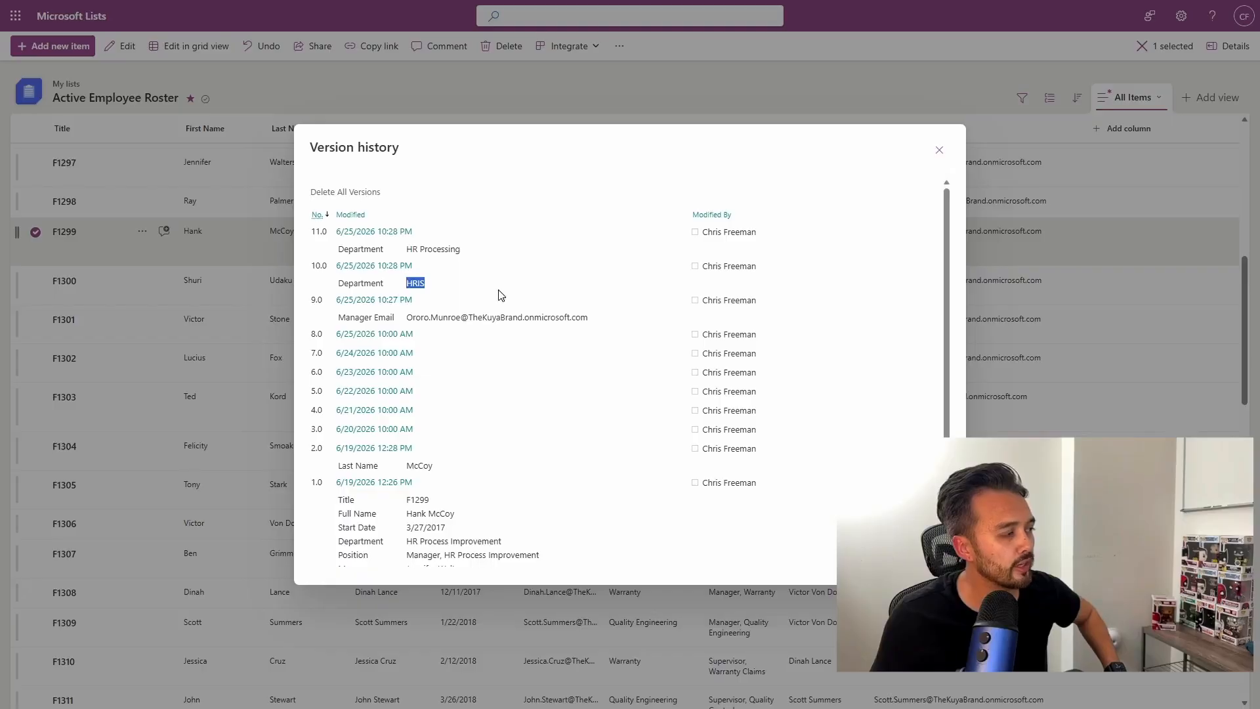
left_click_drag(405, 318, 616, 321)
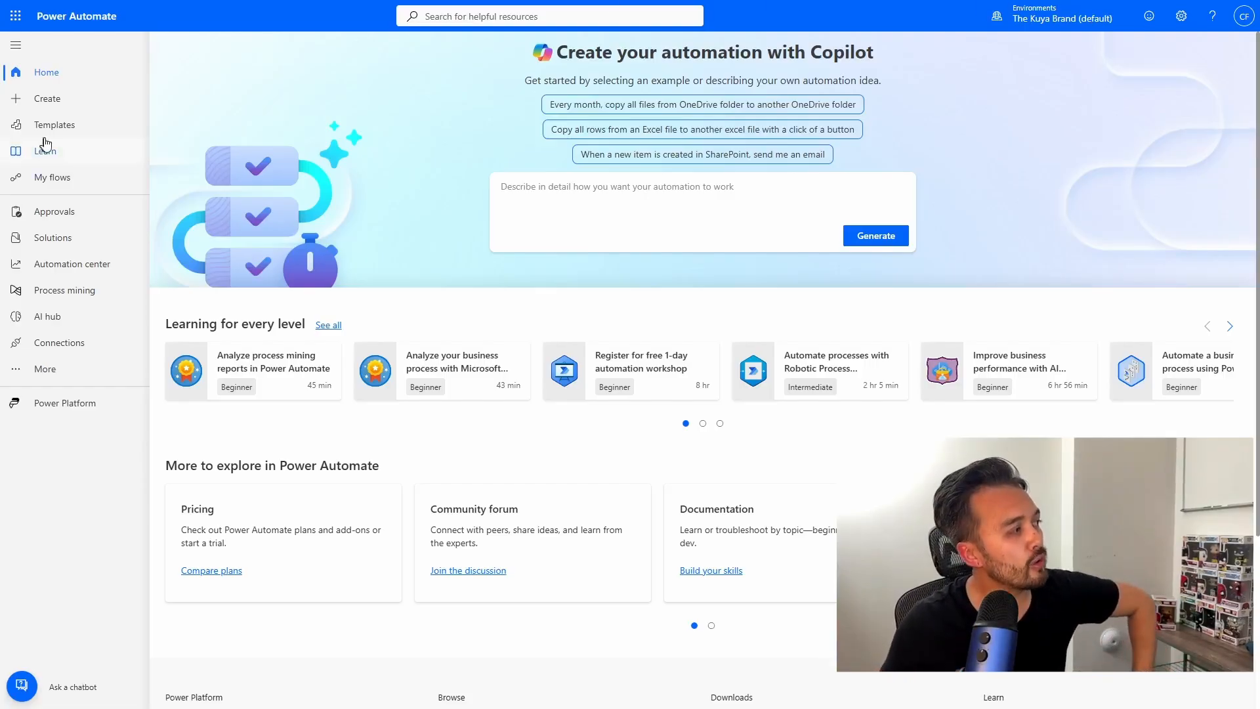
Create an automated cloud flow 'Manager Change' triggered when an item is created or modified.
left_click(61, 99)
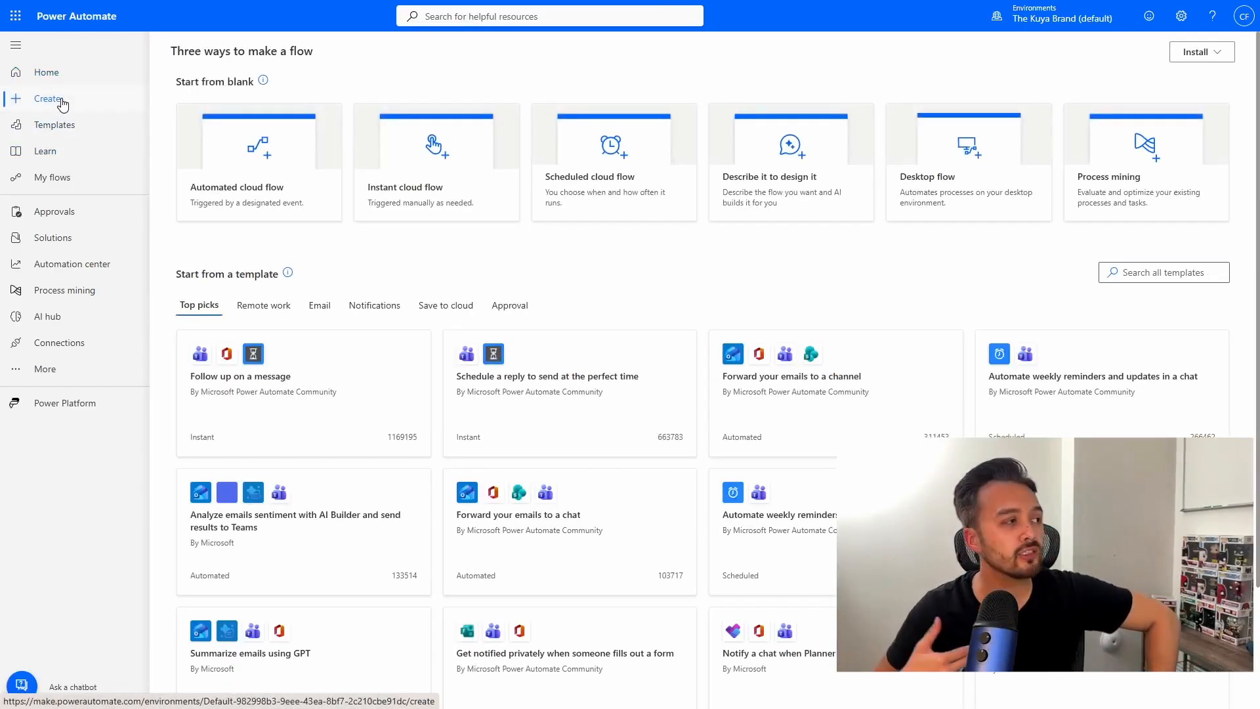
left_click(266, 186)
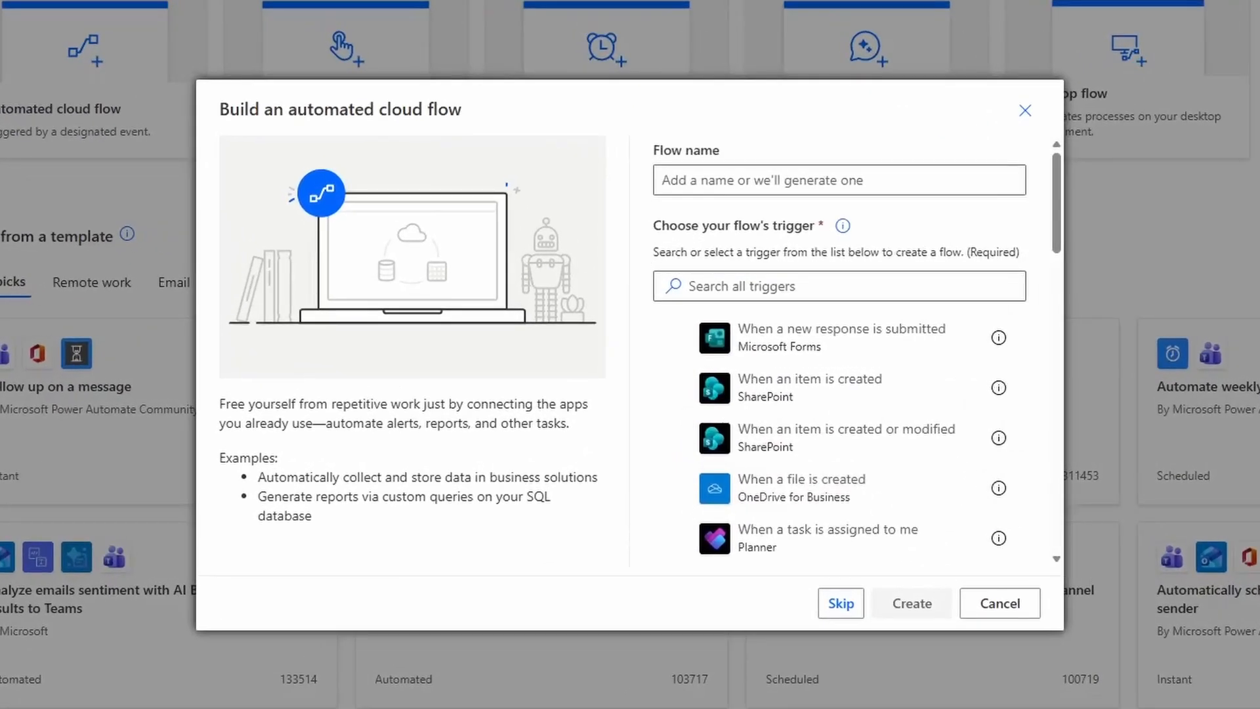
left_click(678, 440)
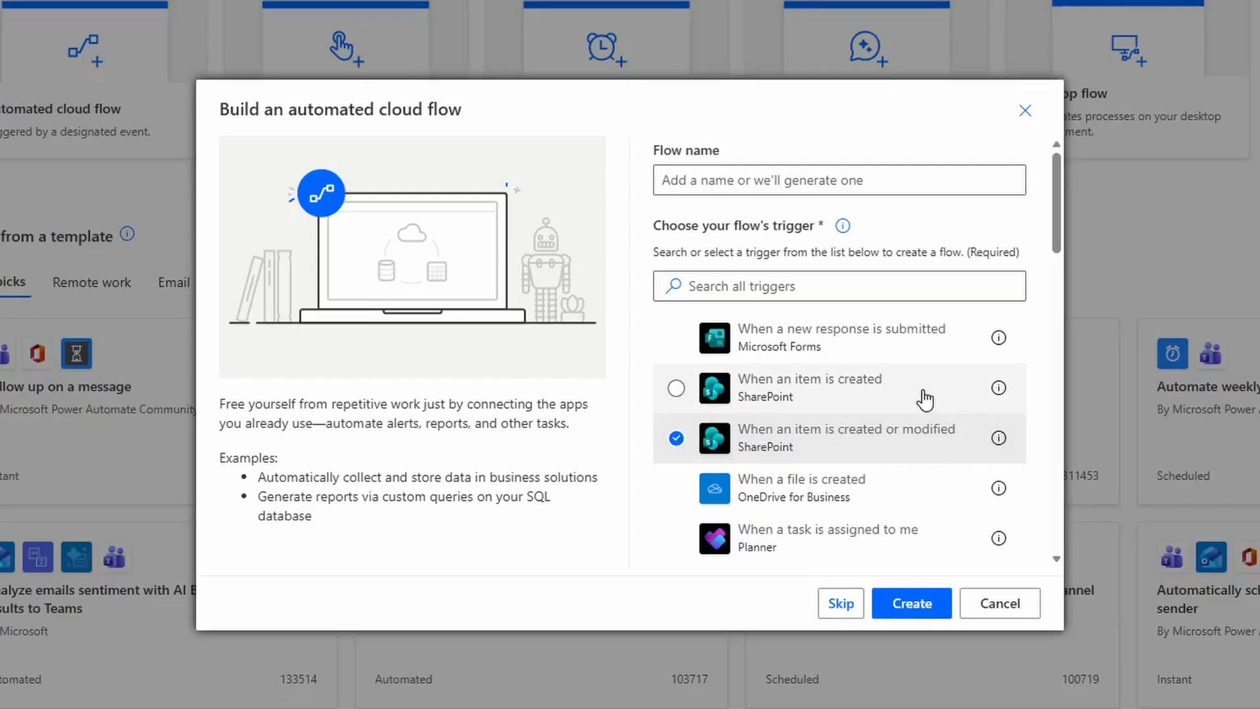
left_click(840, 180)
type("Manager Change")
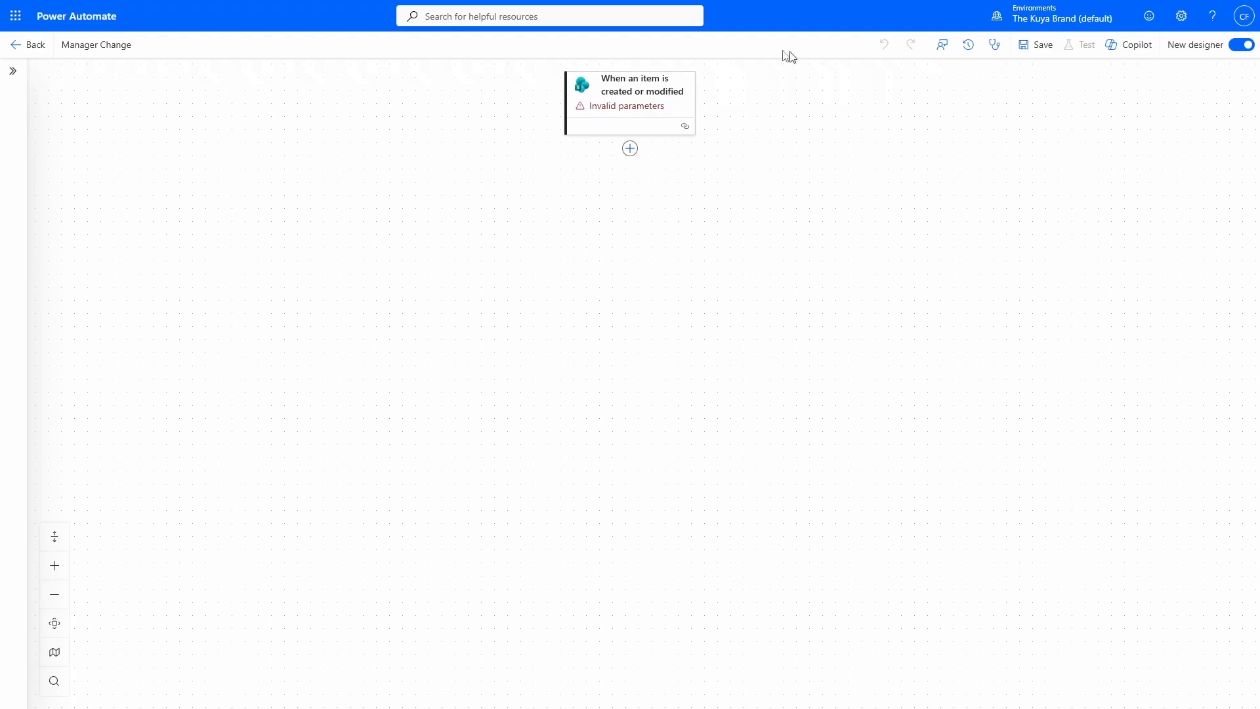
Point the trigger at the site's Active Employee Roster list and add a step after it.
left_click(650, 110)
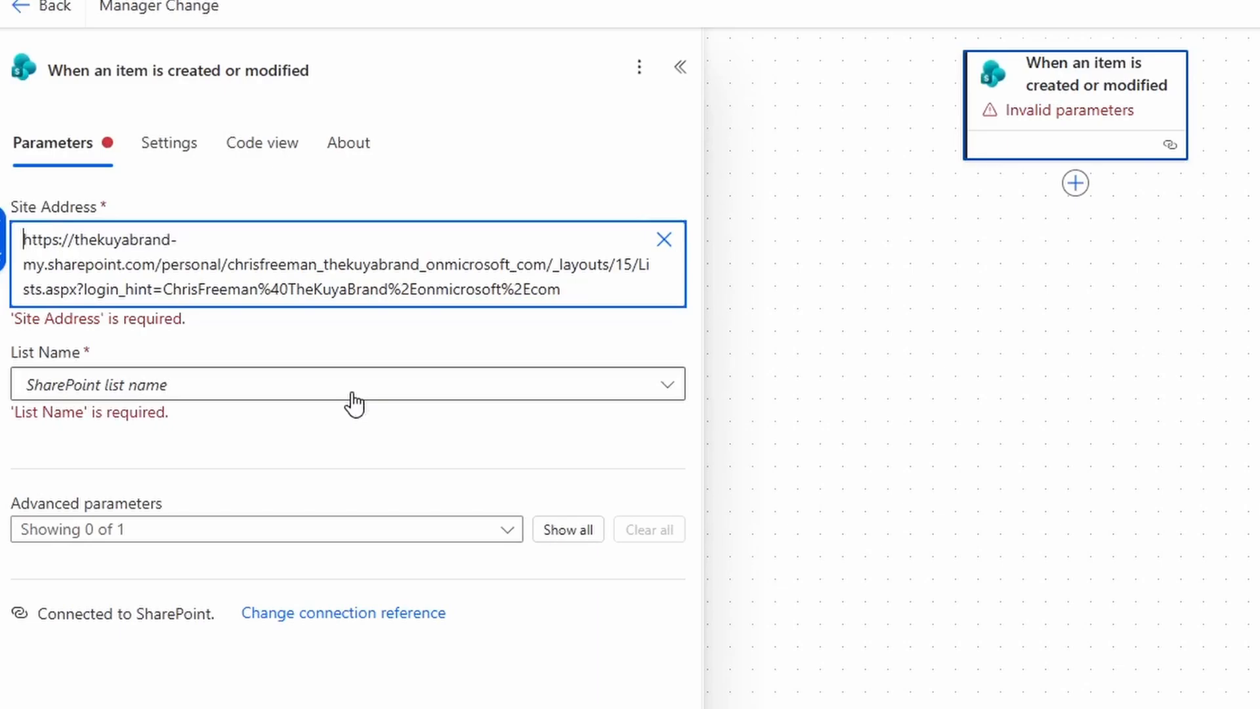
left_click(355, 403)
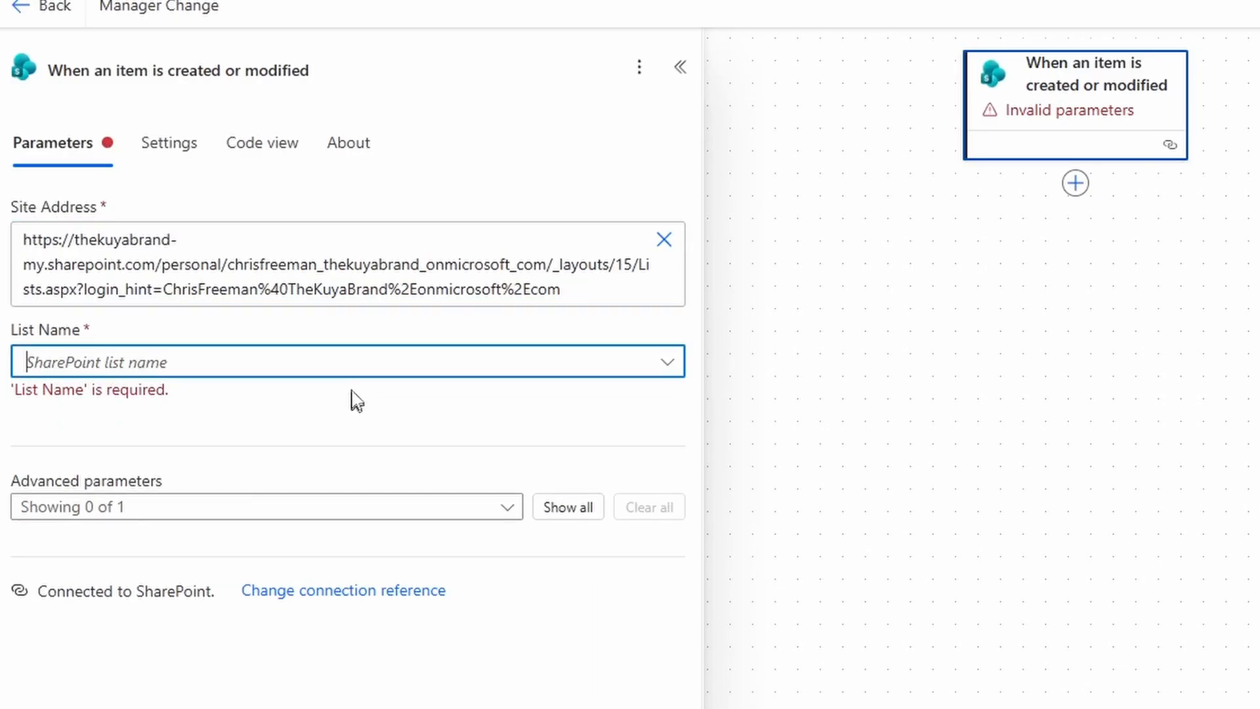
left_click(346, 365)
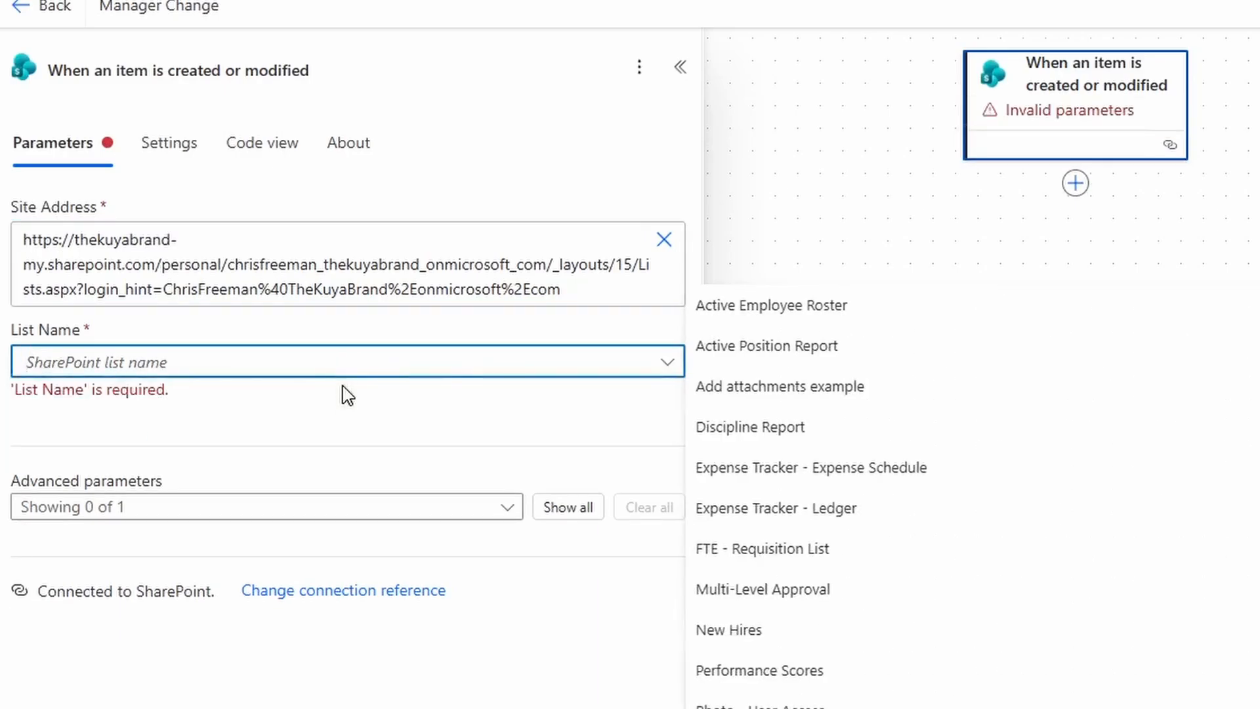
left_click(854, 307)
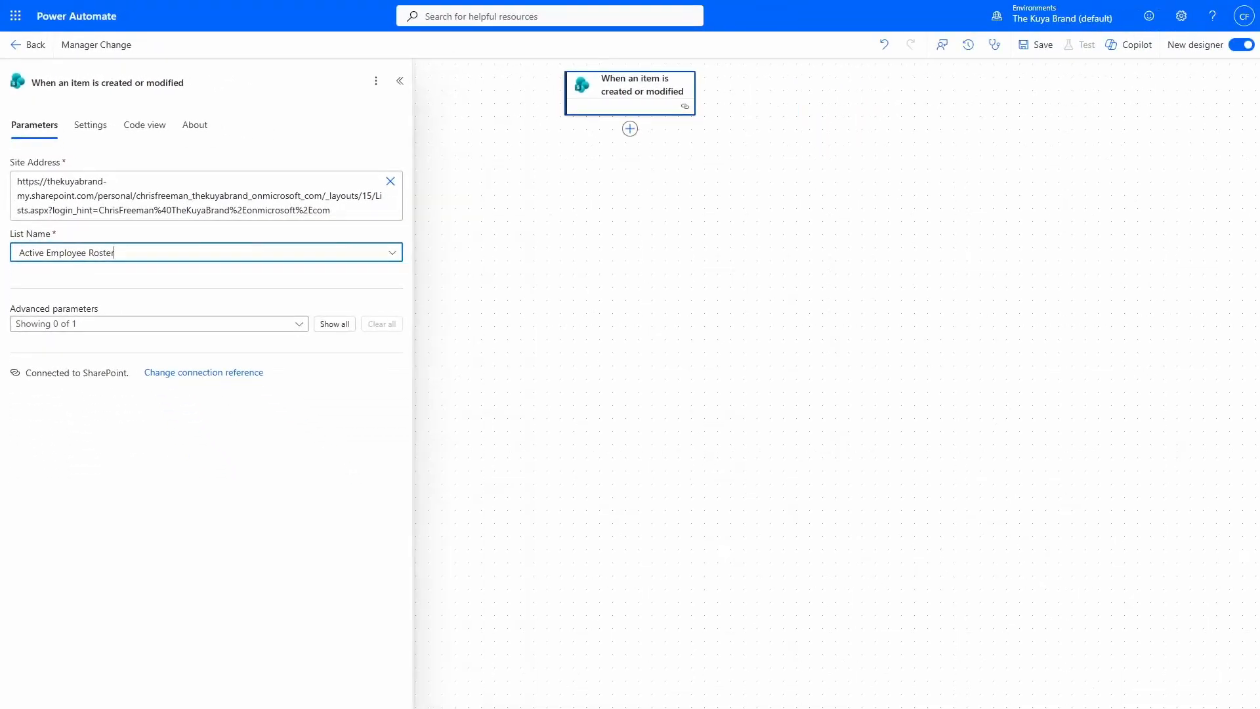
left_click(630, 129)
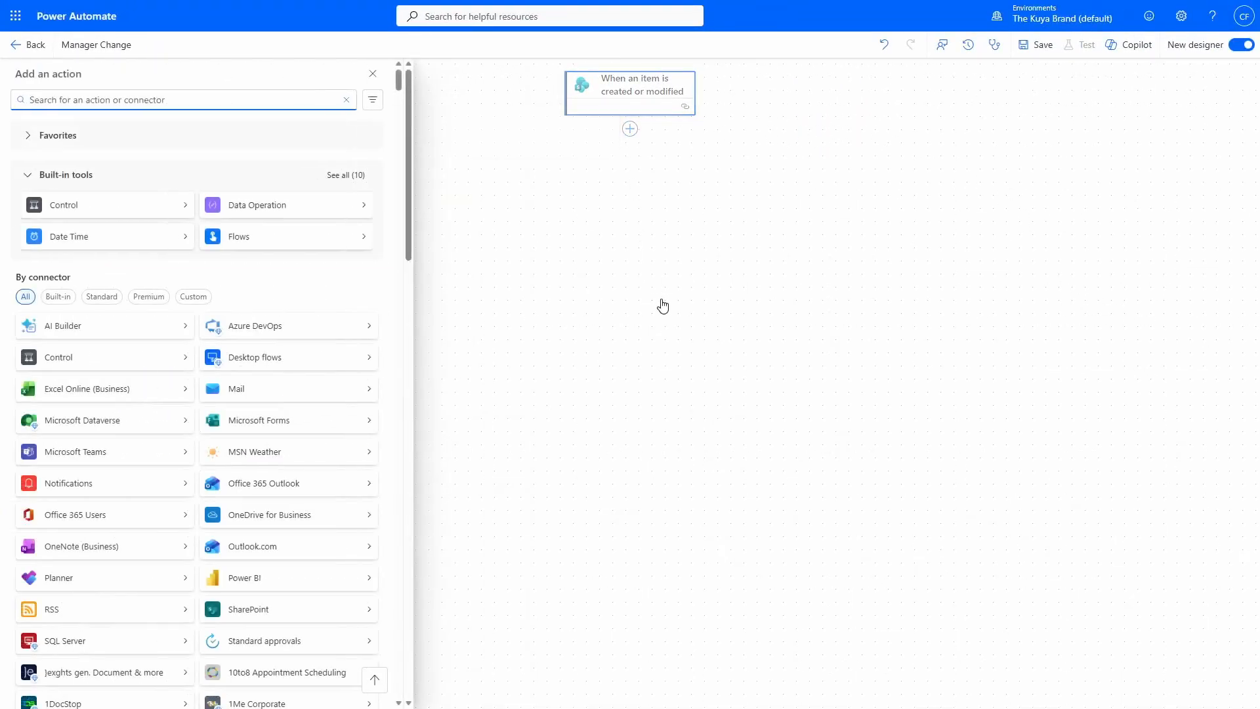
Add 'Get changes for an item or a file (properties only)' with Id set to the trigger's ID.
type("get for an item or a file")
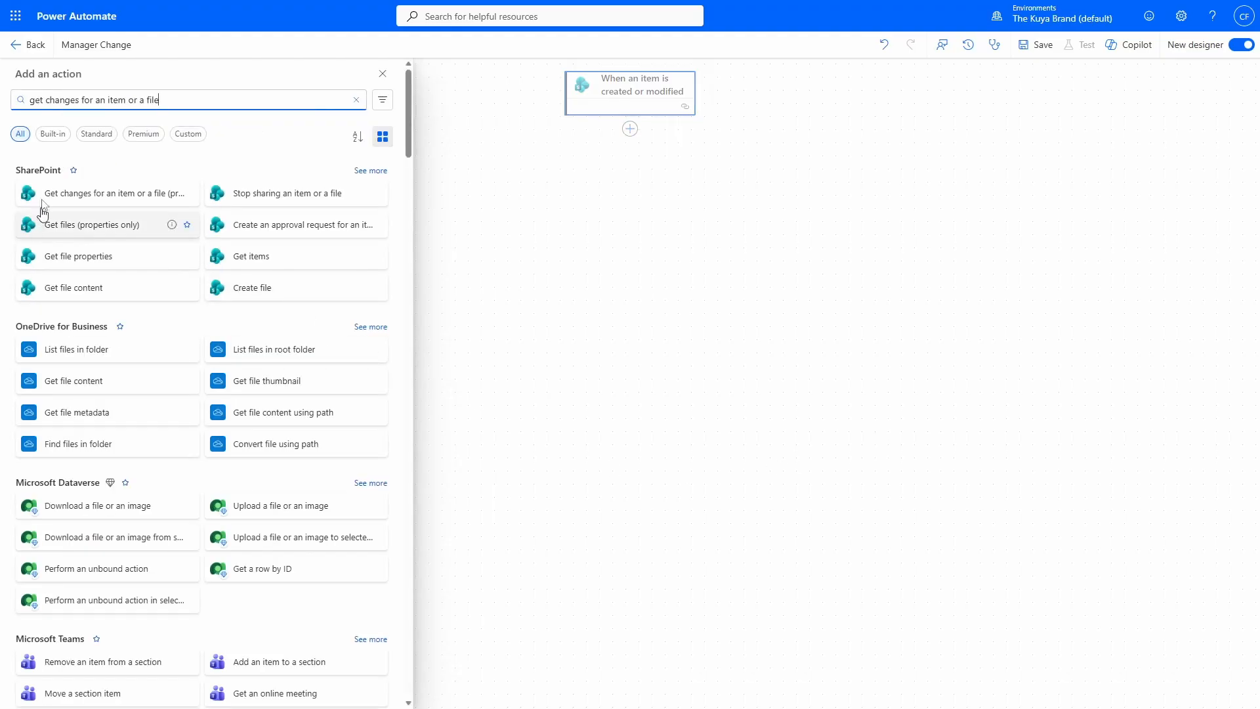
left_click(137, 205)
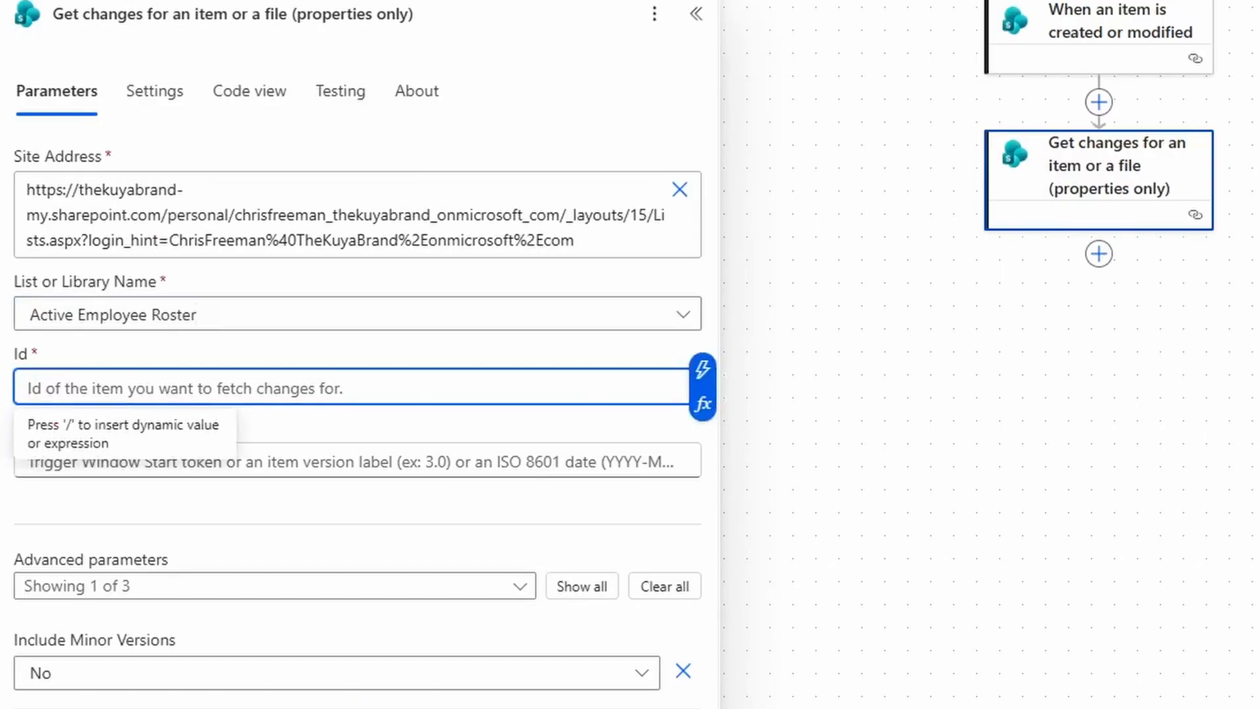
left_click(705, 371)
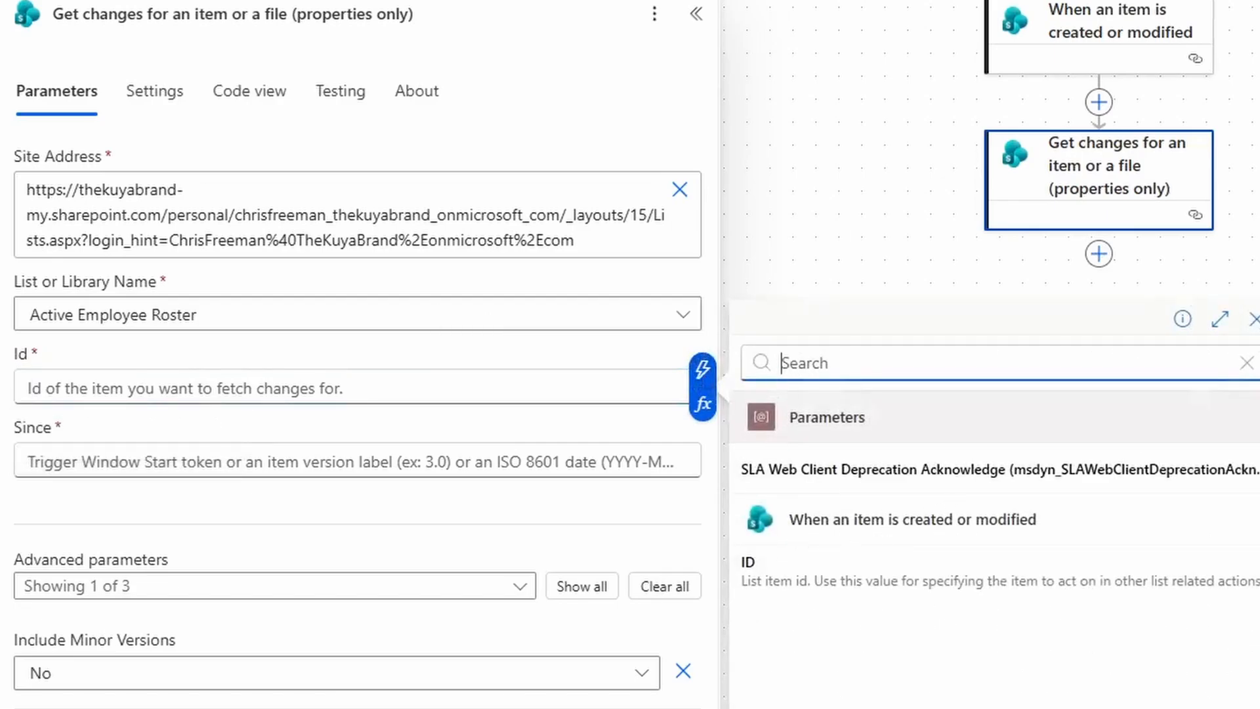
left_click(818, 586)
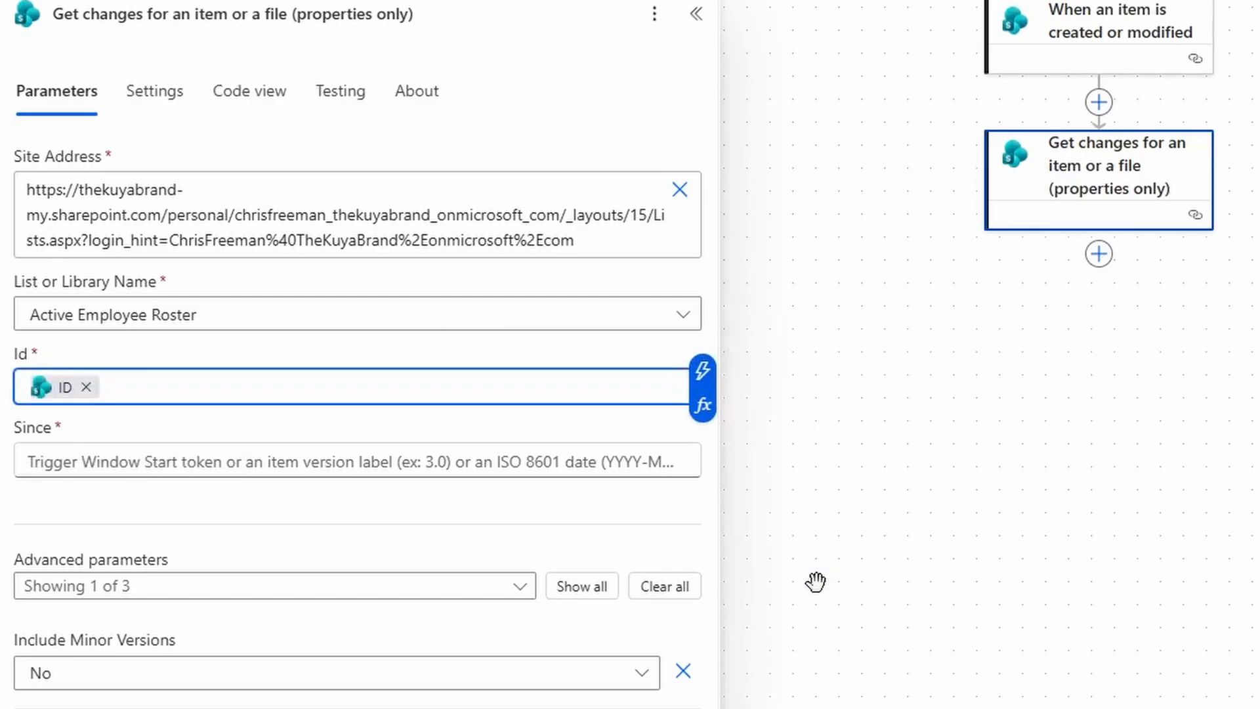
left_click(510, 528)
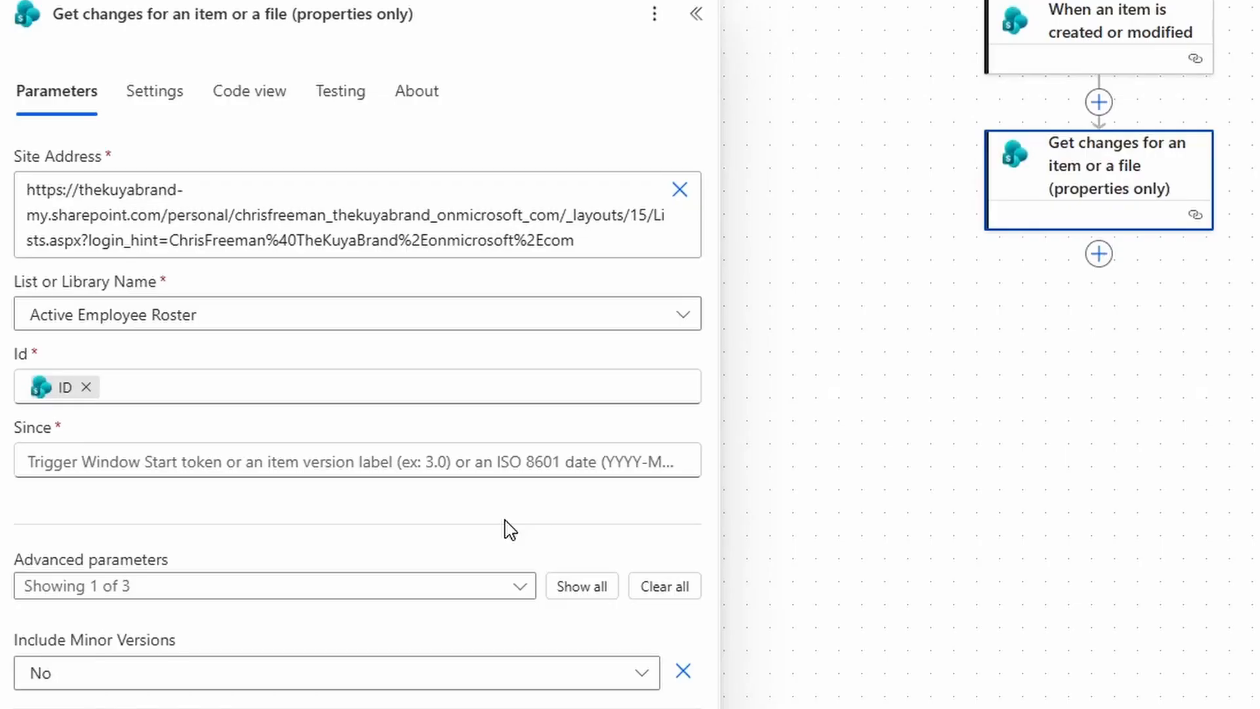
Insert the trigger's Version number into the Since field's expression.
left_click(453, 465)
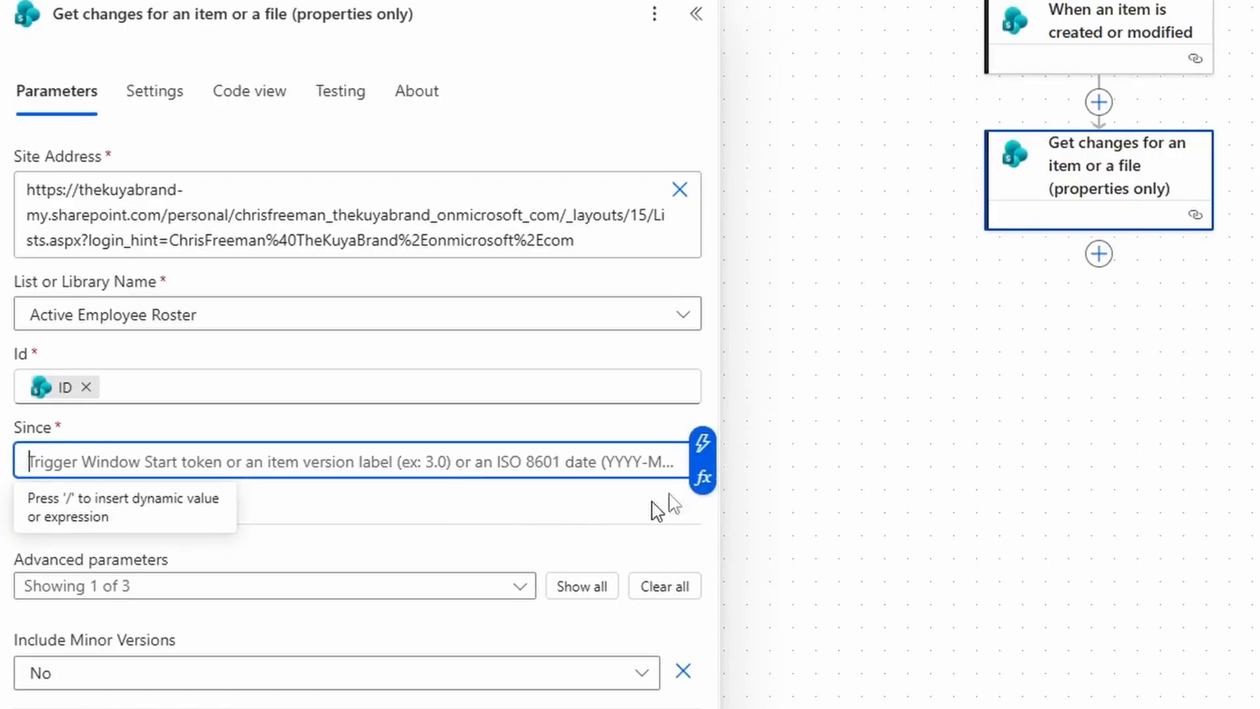
left_click(704, 479)
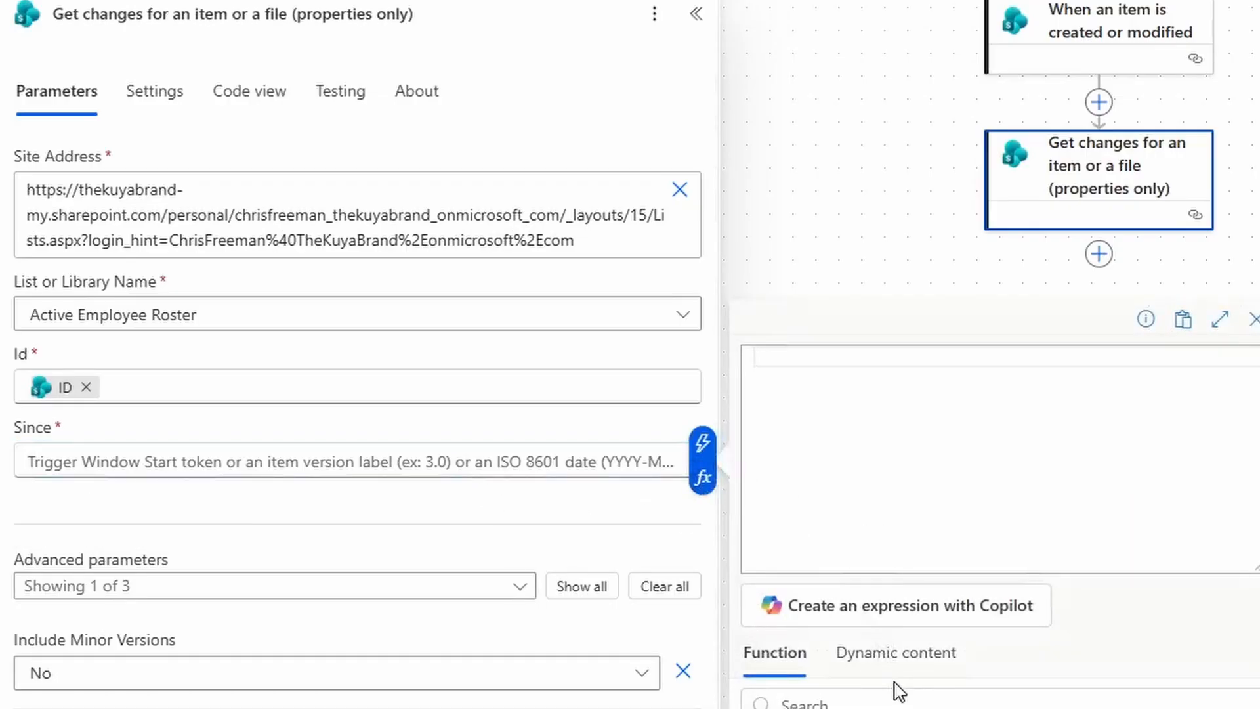
left_click(898, 653)
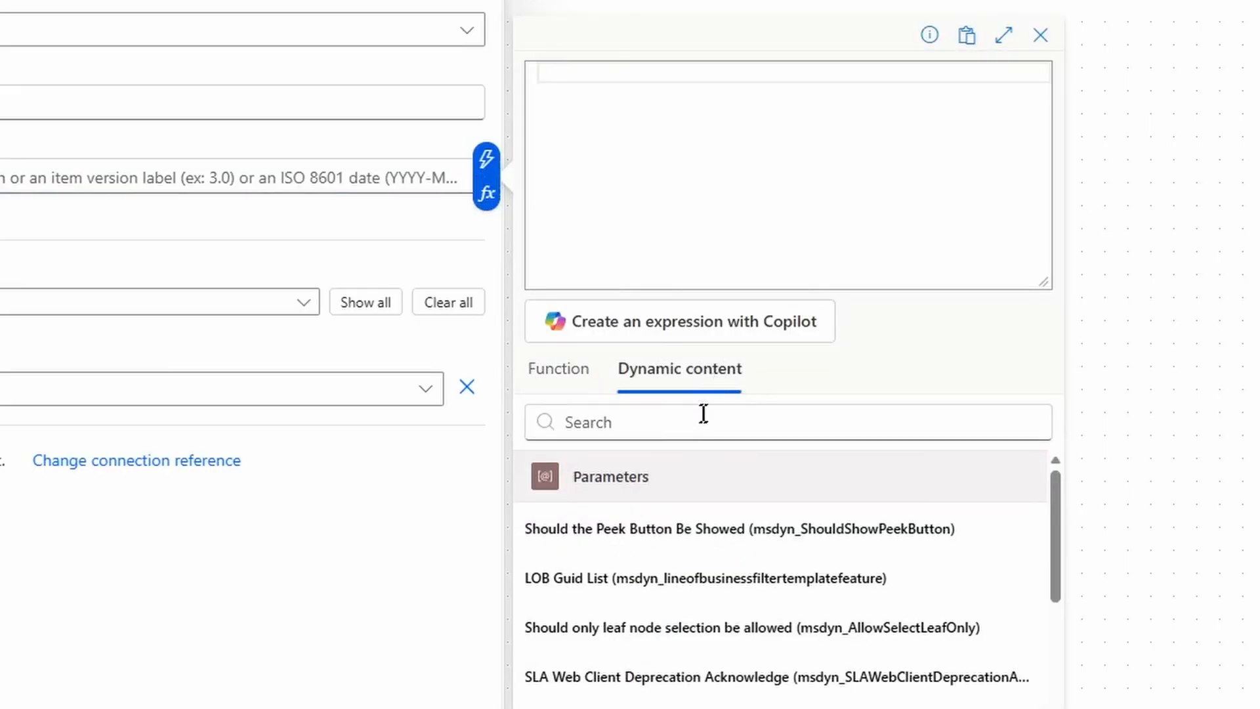
left_click(703, 415)
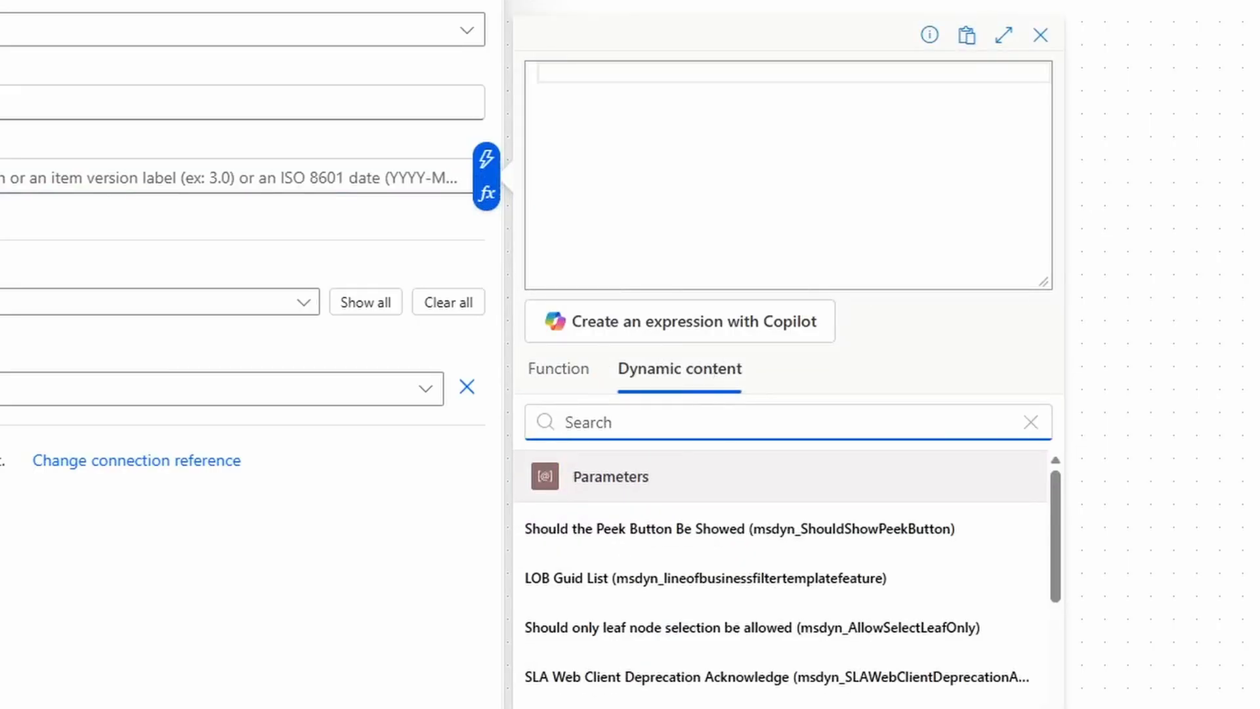
type("version")
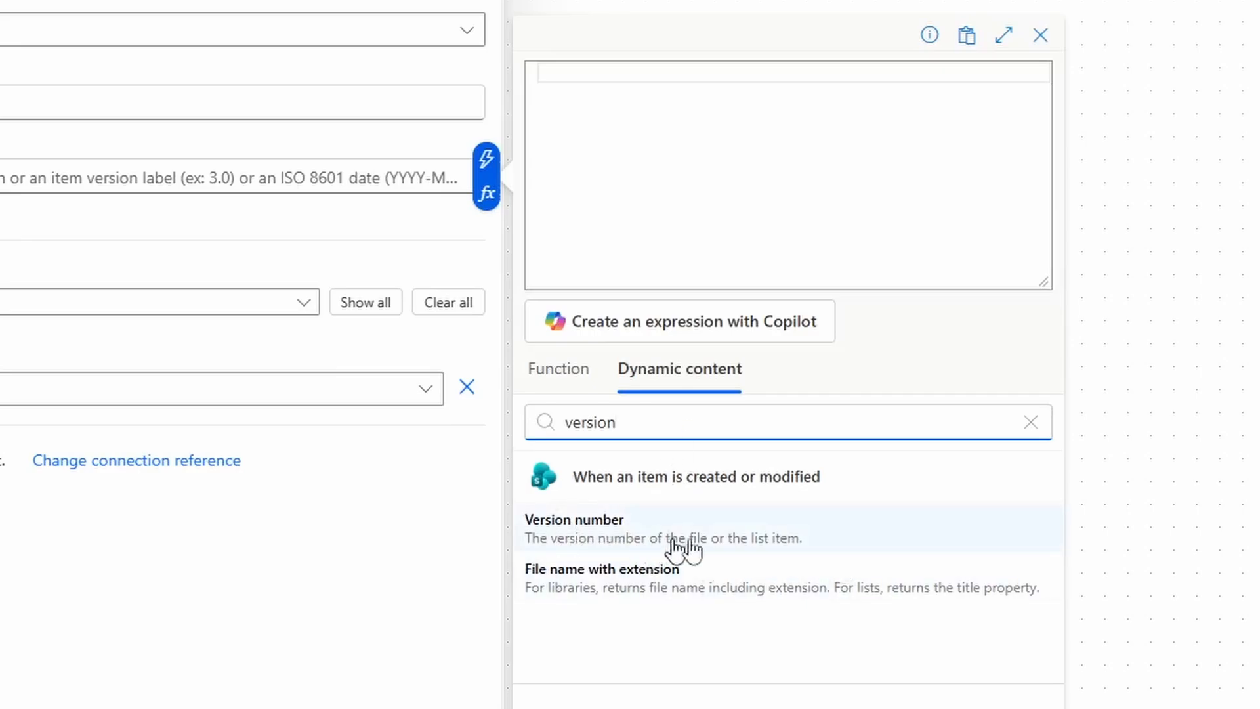
left_click(772, 544)
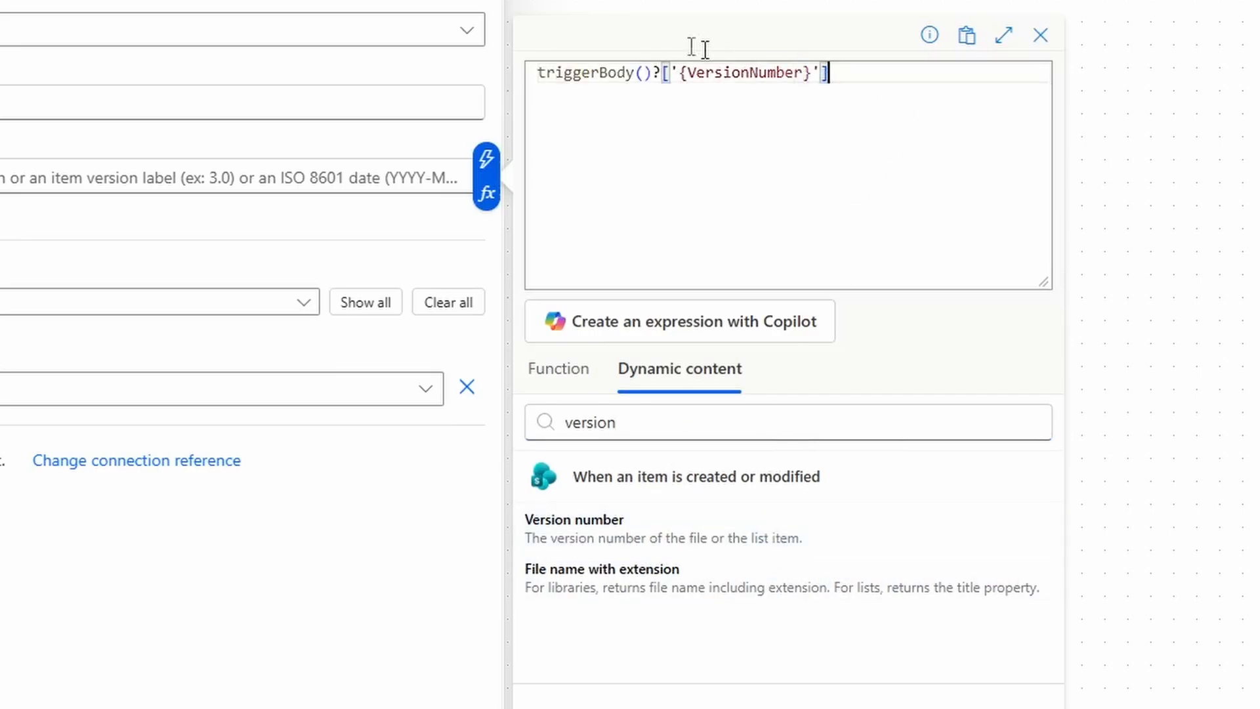
Wrap the version expression as sub(int(...),1) to compare against the previous version.
key("ctrl+a")
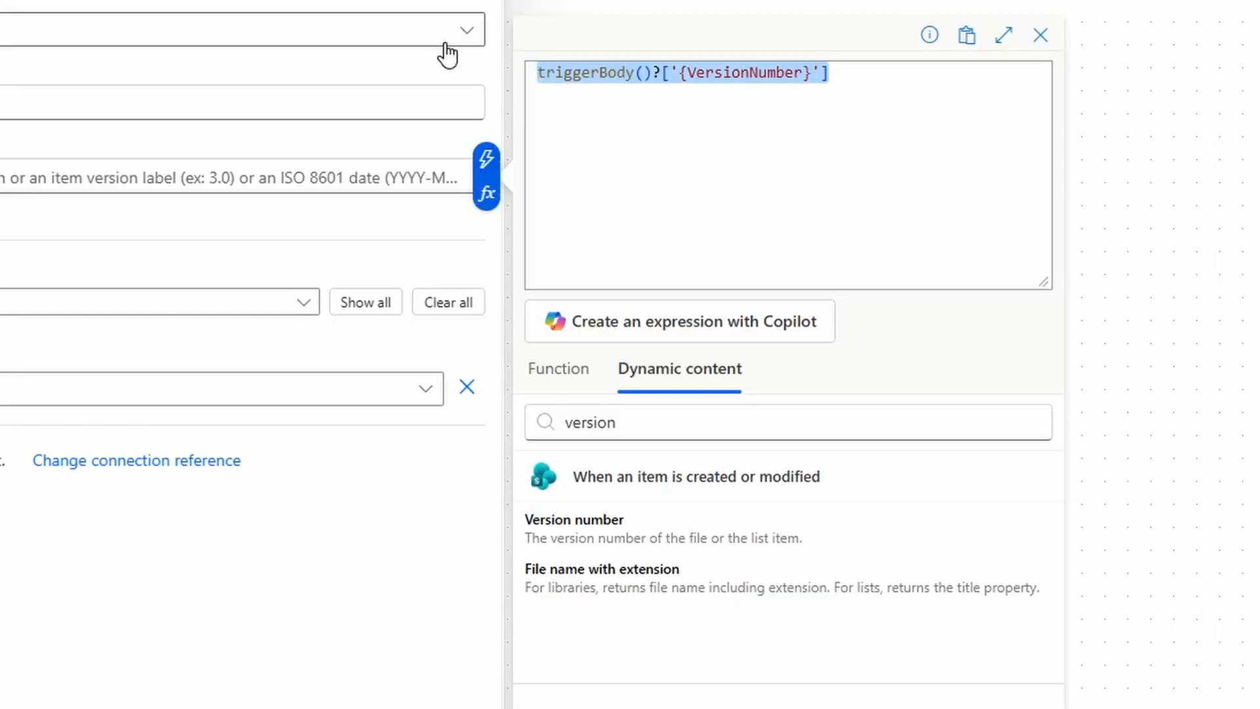
key("ctrl+a")
key("Home")
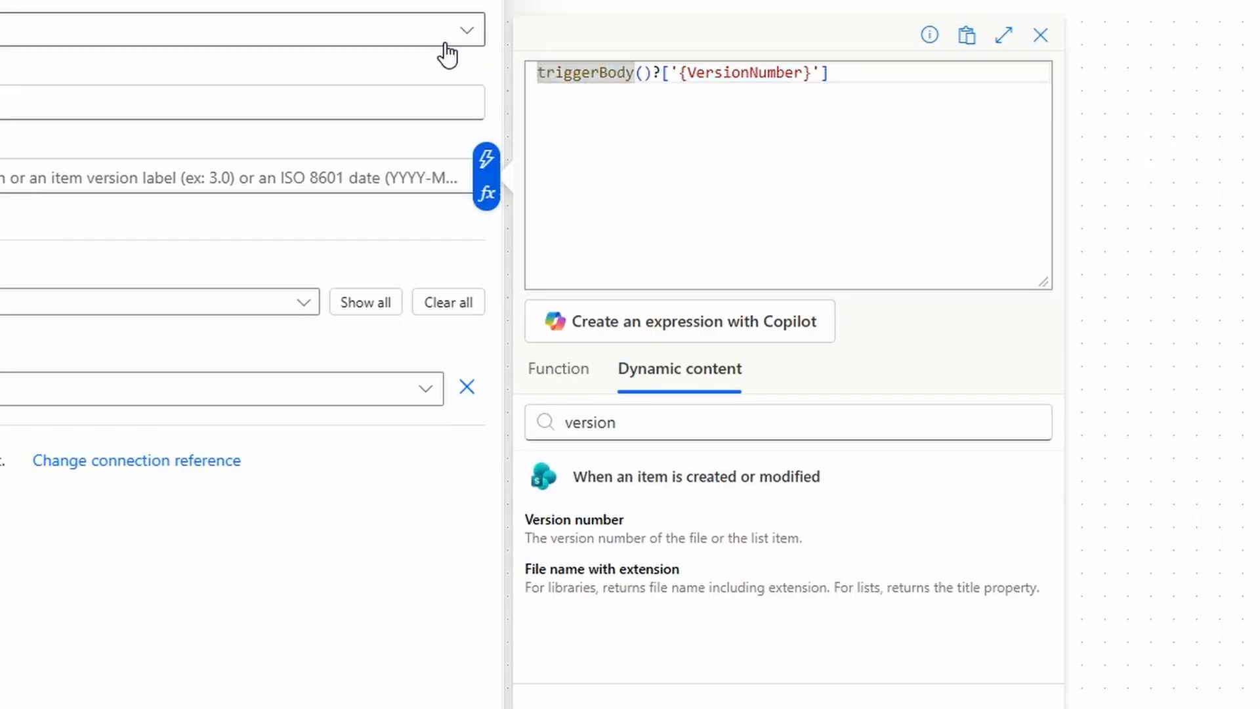
type("int")
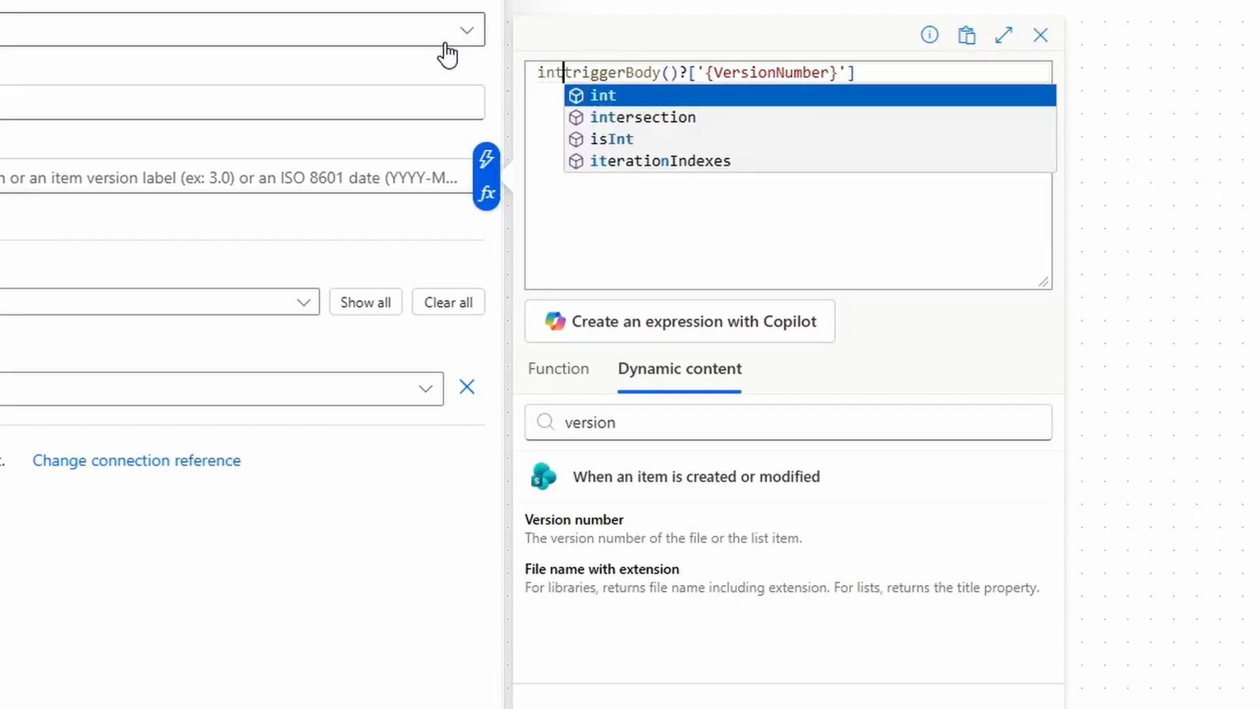
type("(")
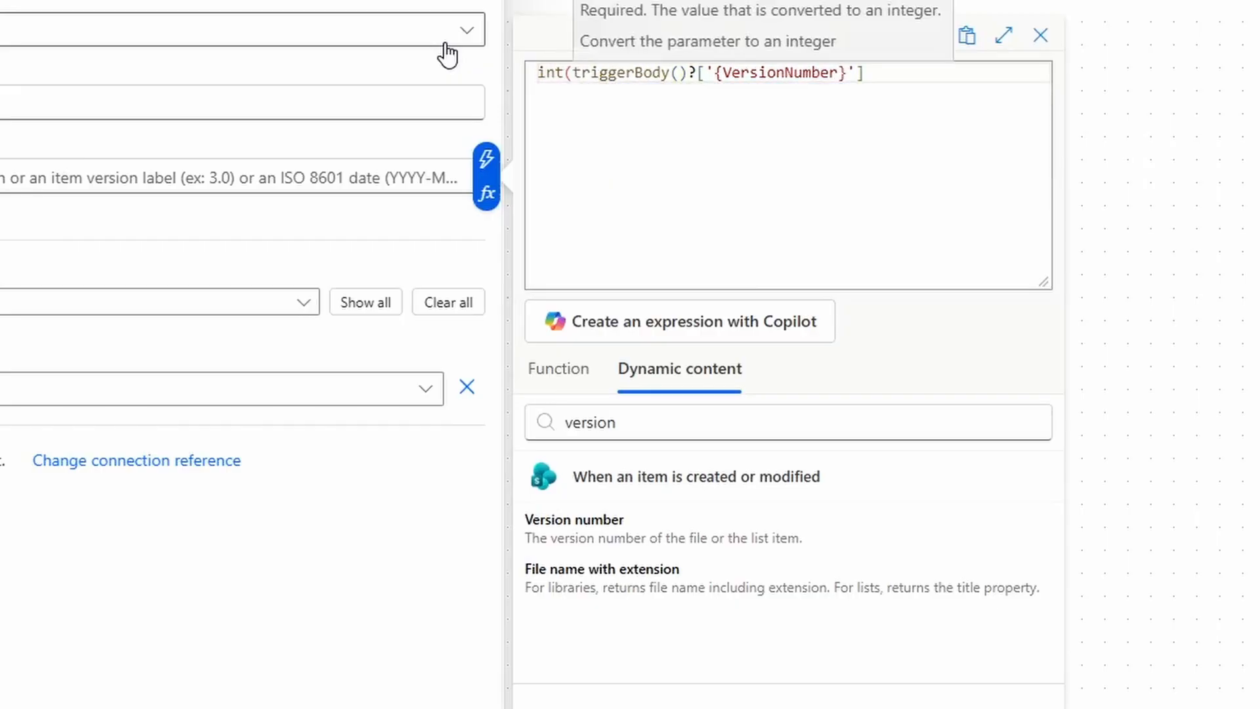
left_click(769, 93)
type(")")
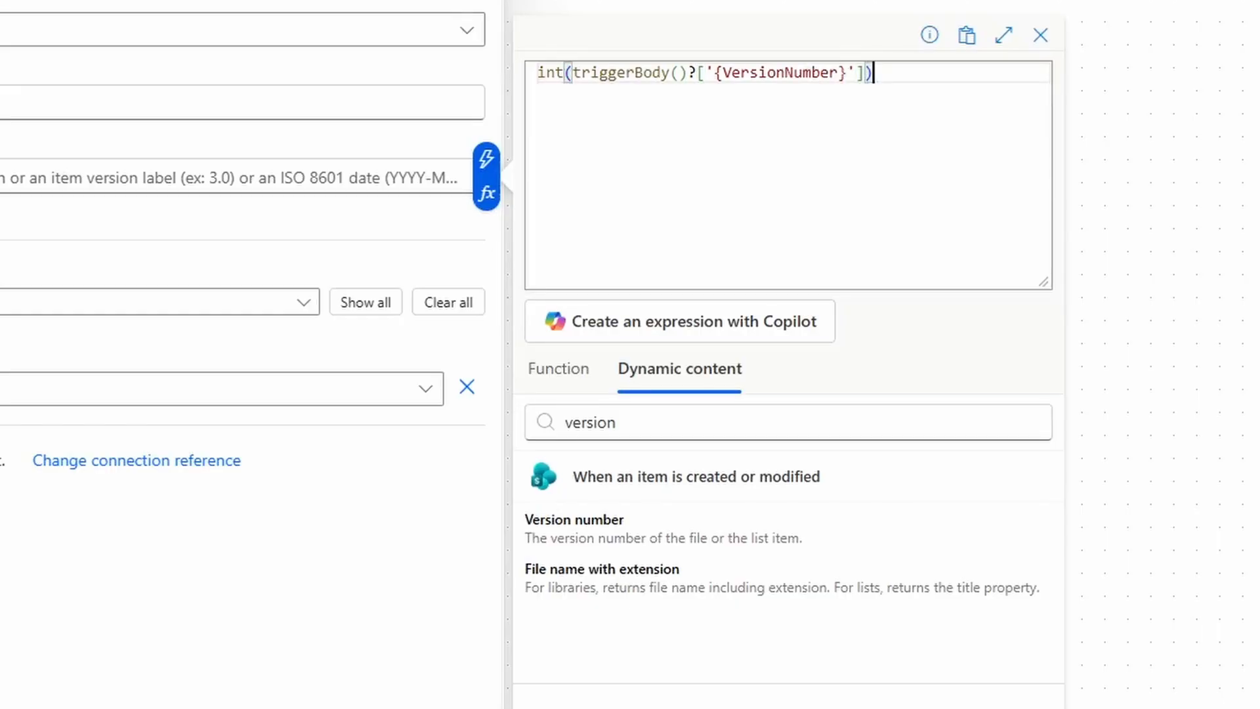
key("Home")
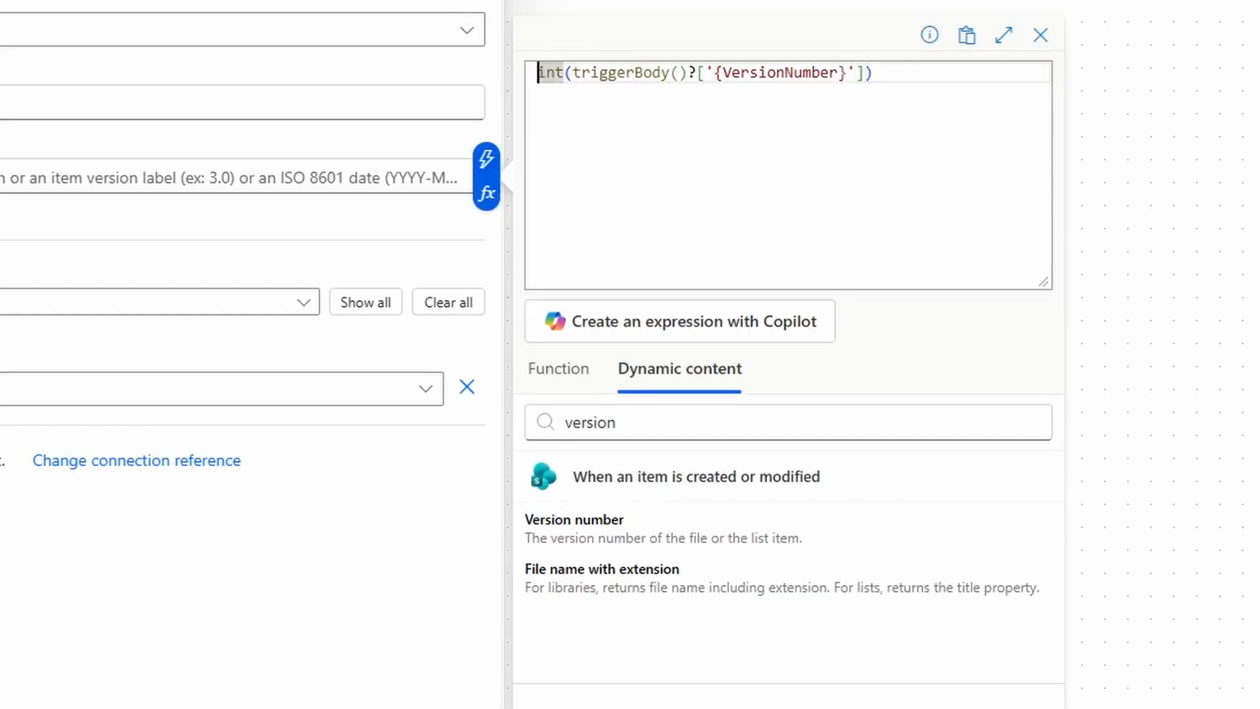
type("sub(")
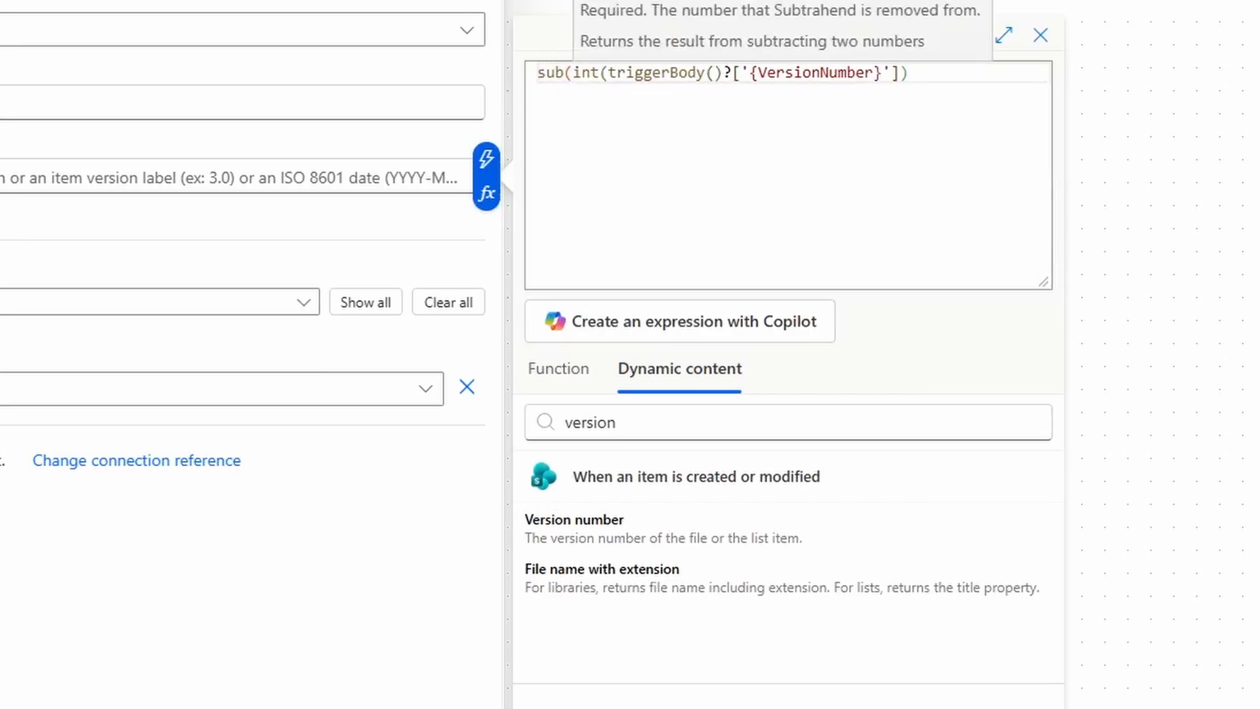
left_click_drag(912, 77, 572, 80)
left_click(909, 74)
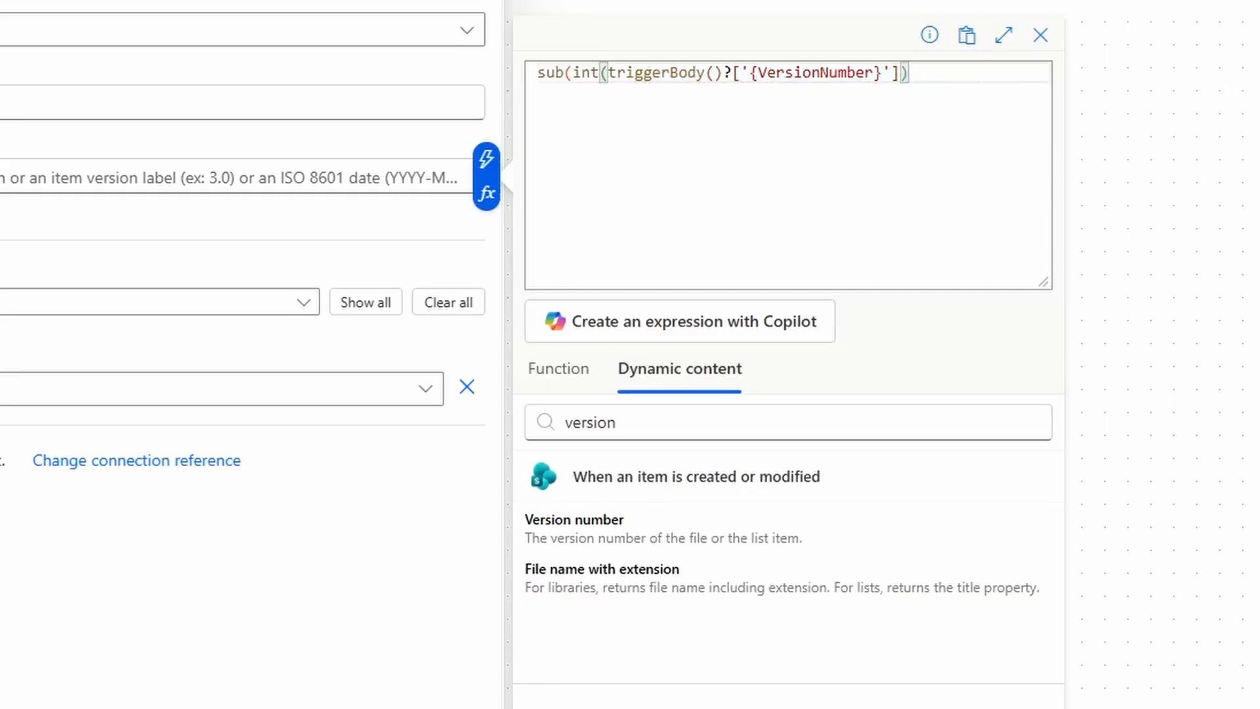
type(",1")
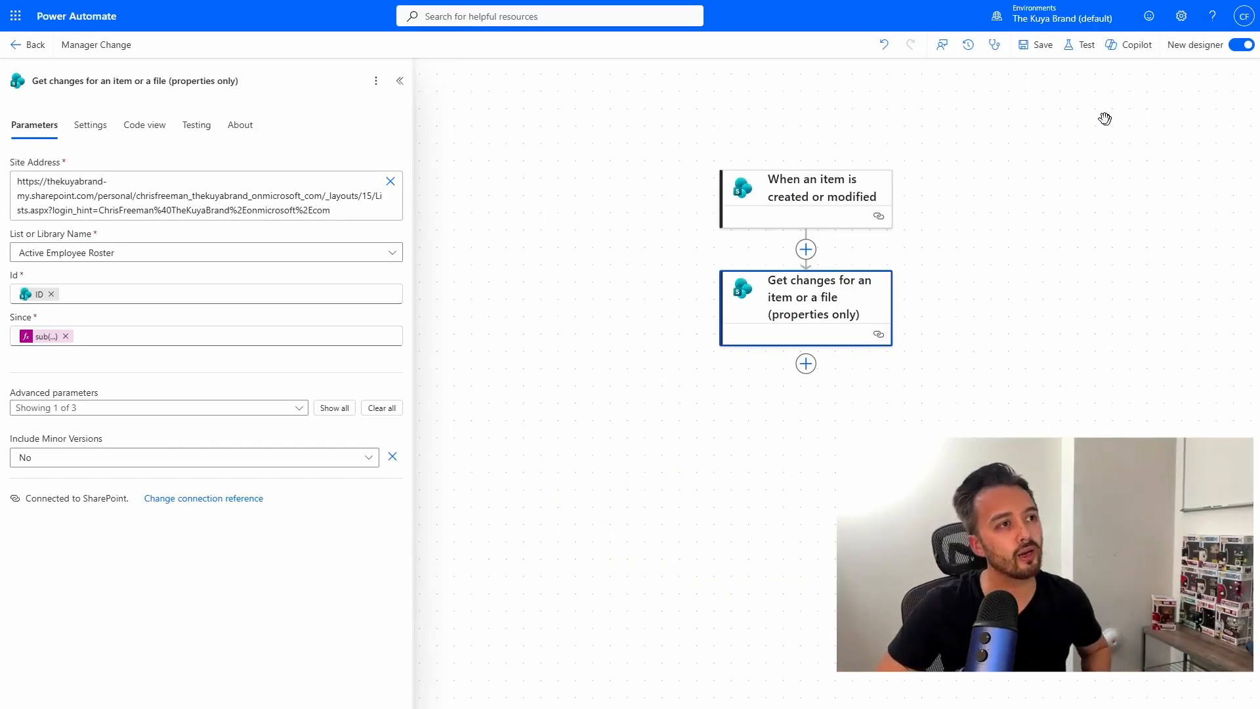
Save the flow, then copy F1298's Manager Email into F1299's Manager Email cell.
left_click(1044, 45)
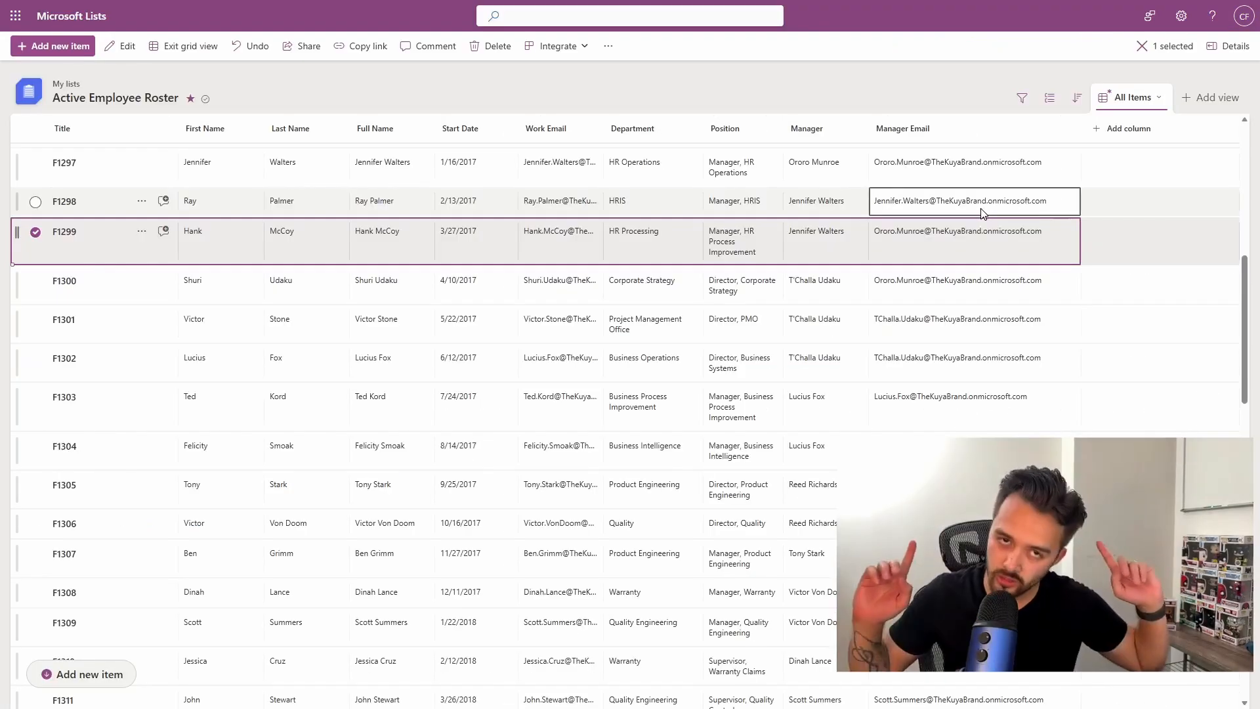
left_click(984, 214)
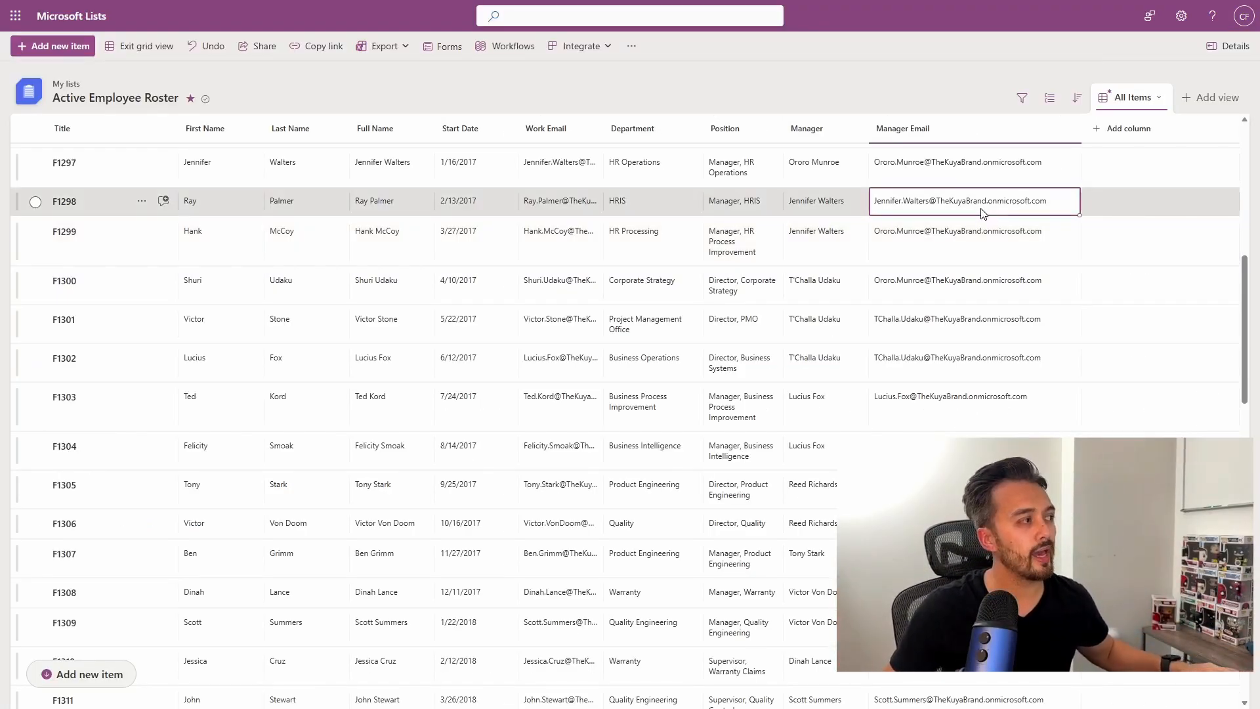
key("ctrl+c")
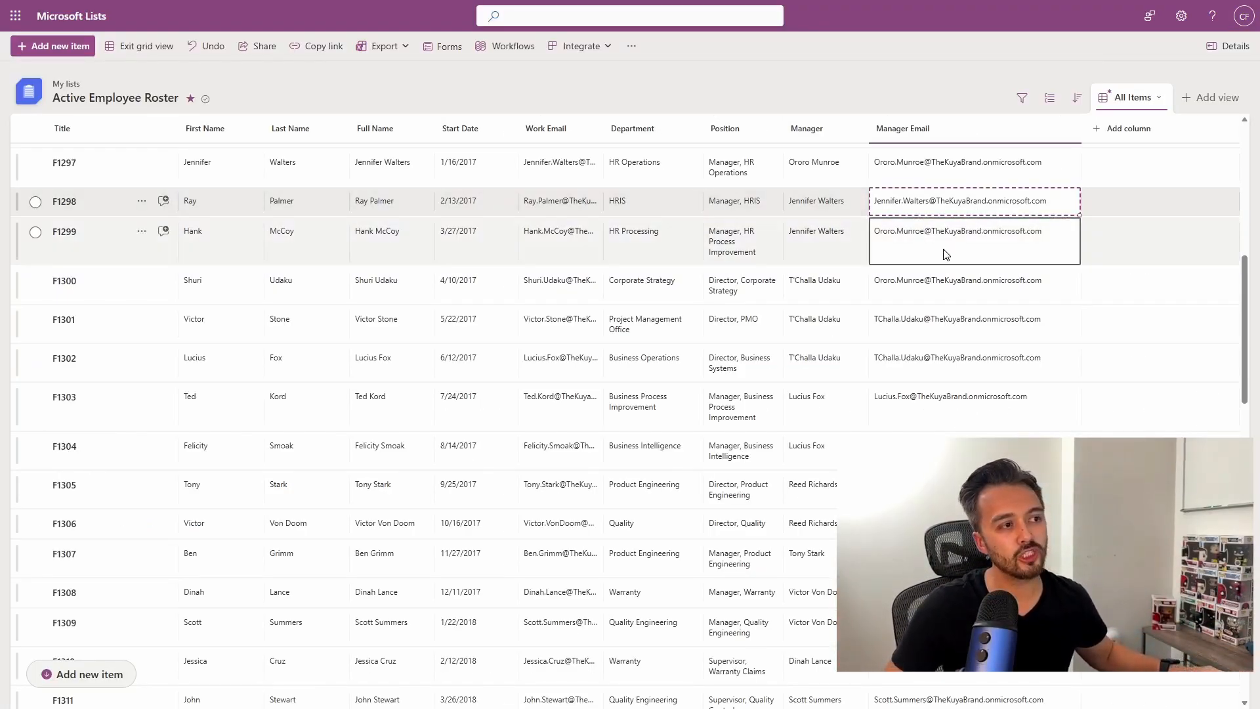
left_click(946, 255)
key("ctrl+v")
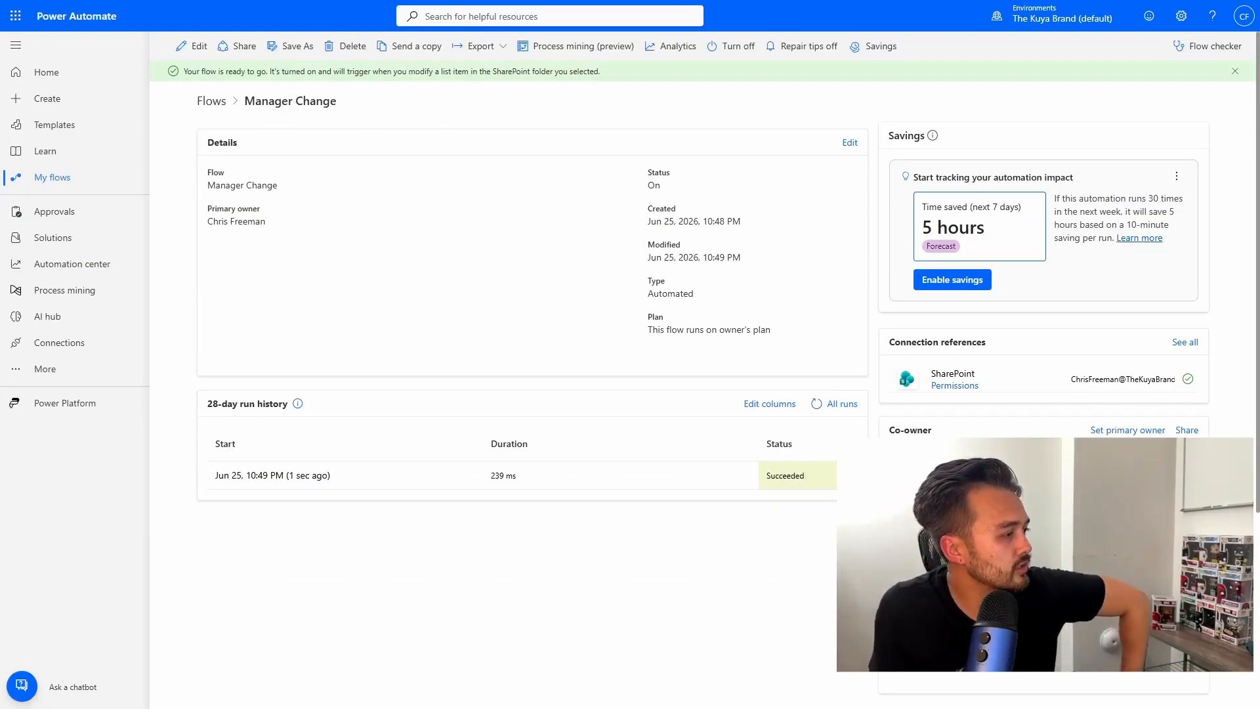
Open the latest run and check the trigger's raw outputs for the VersionNumber value.
left_click(277, 478)
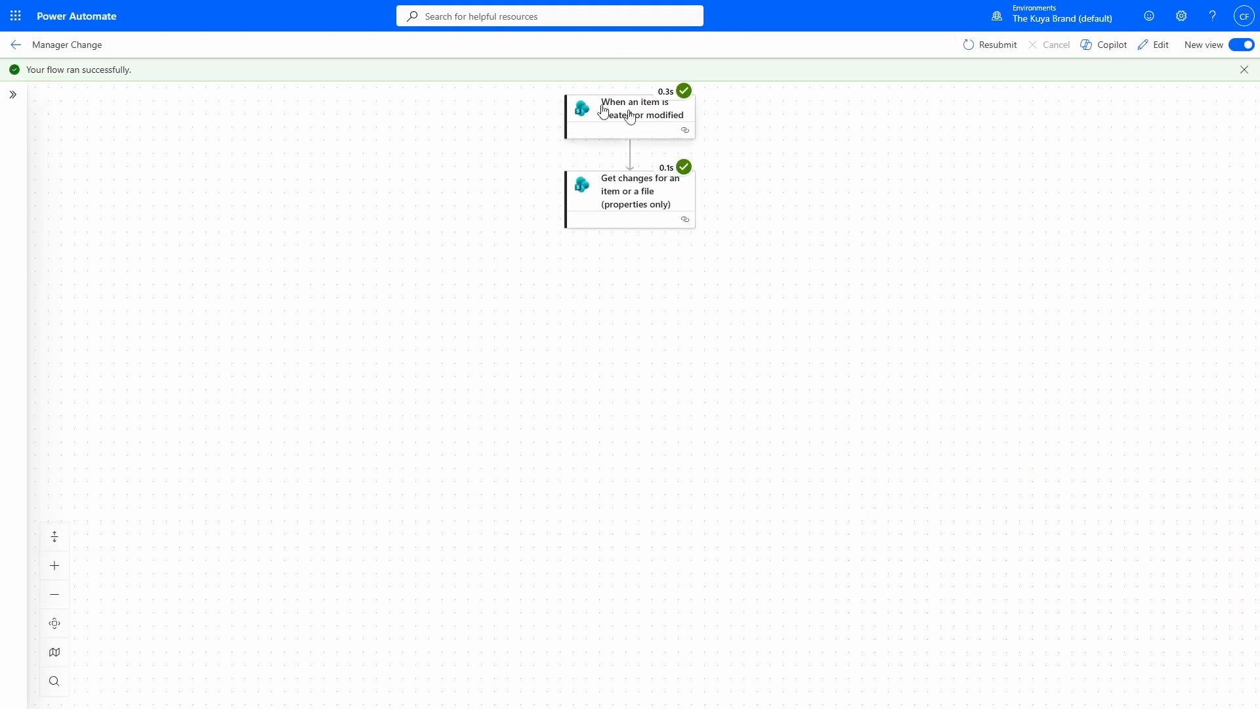
left_click(634, 121)
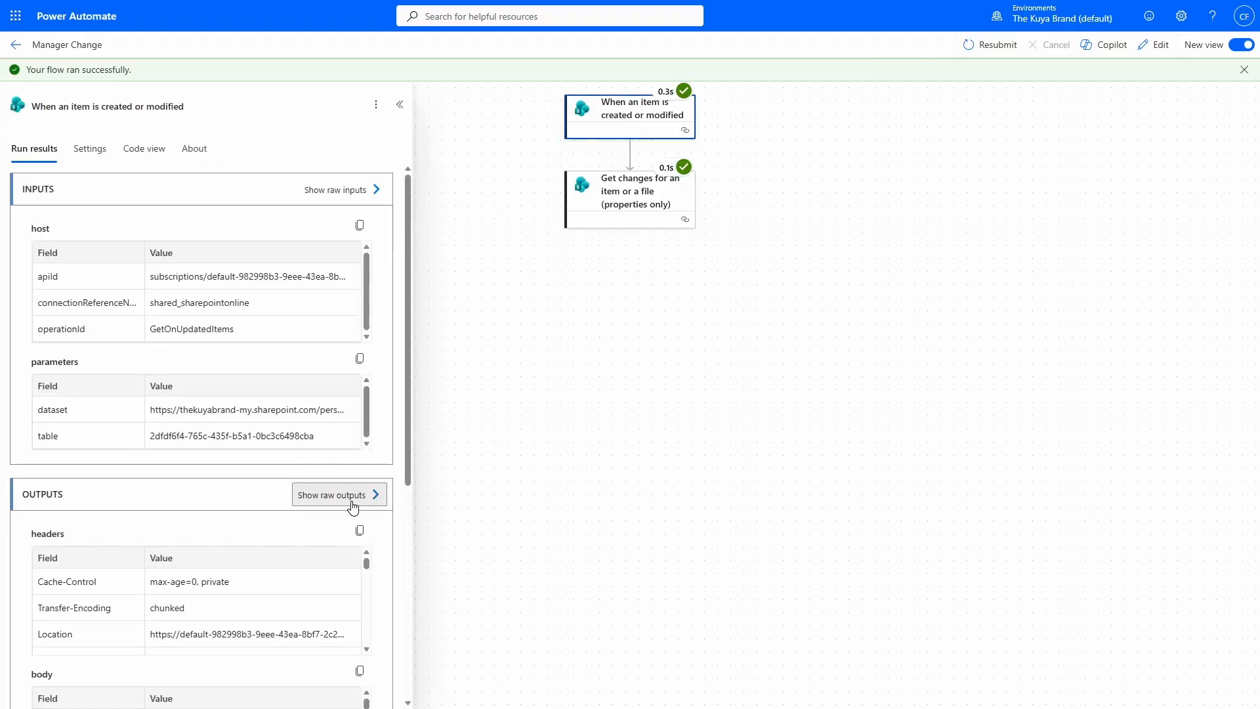
left_click(353, 505)
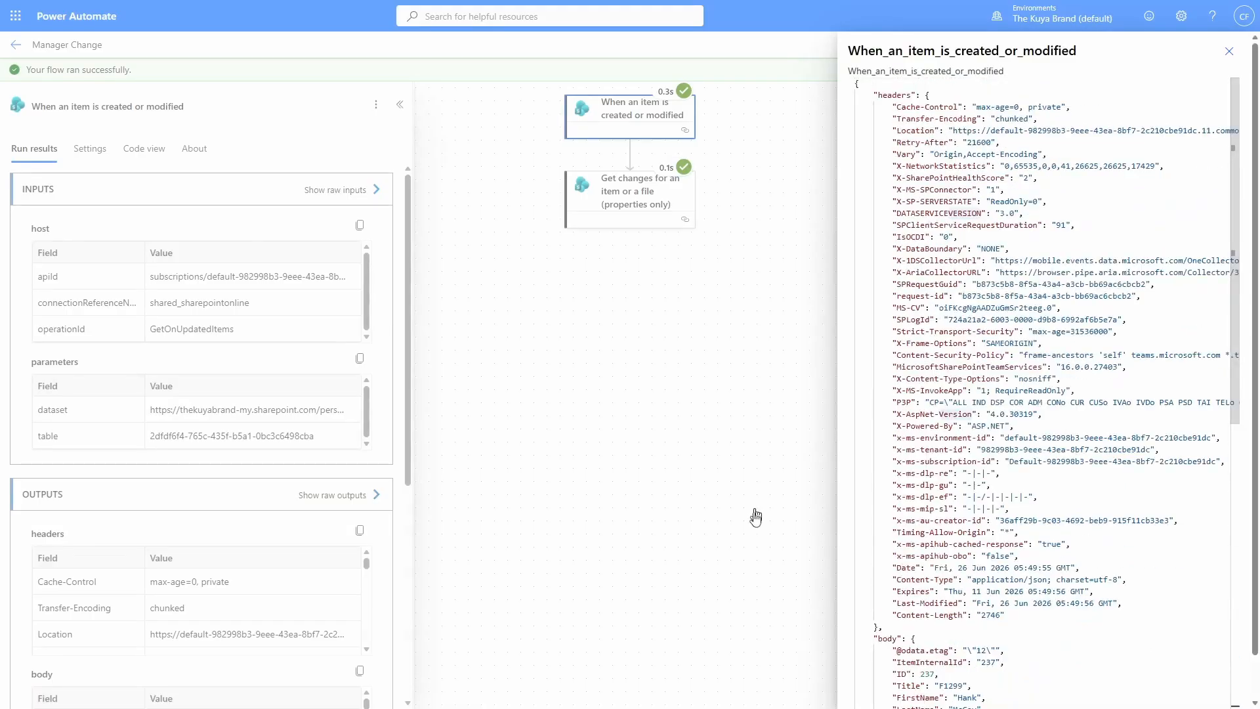
scroll(934, 681, "down", 9)
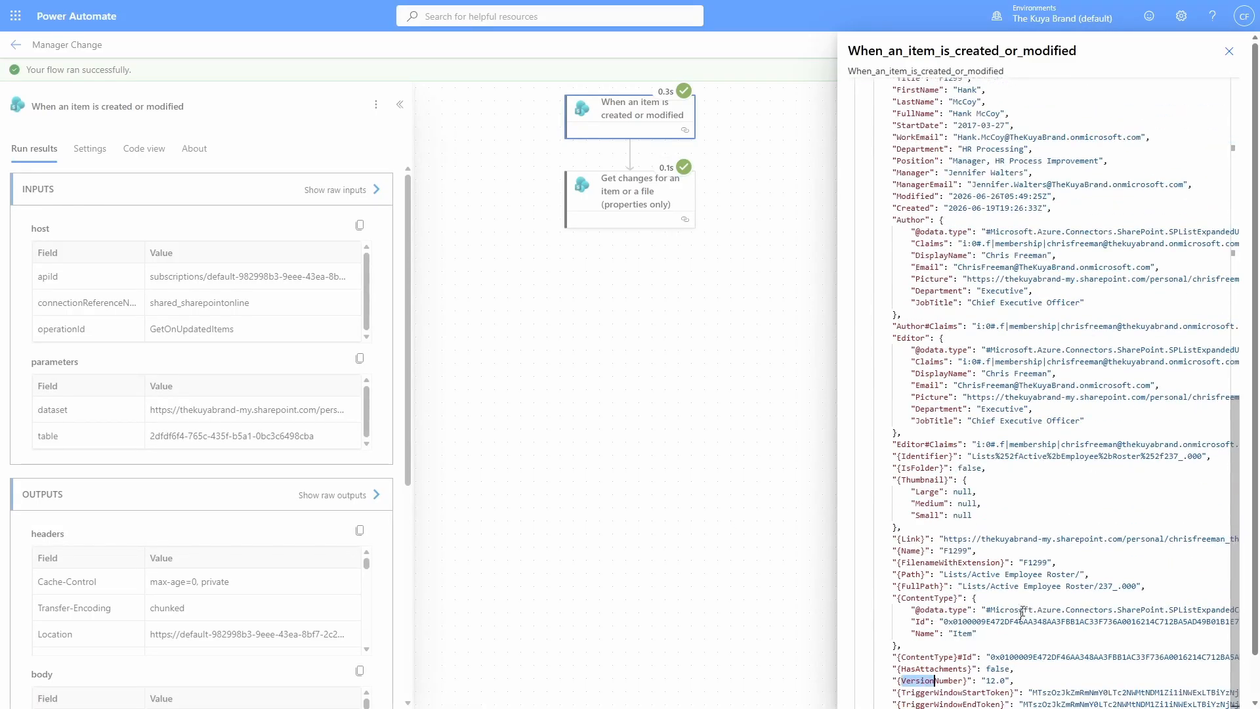
left_click_drag(901, 681, 1011, 680)
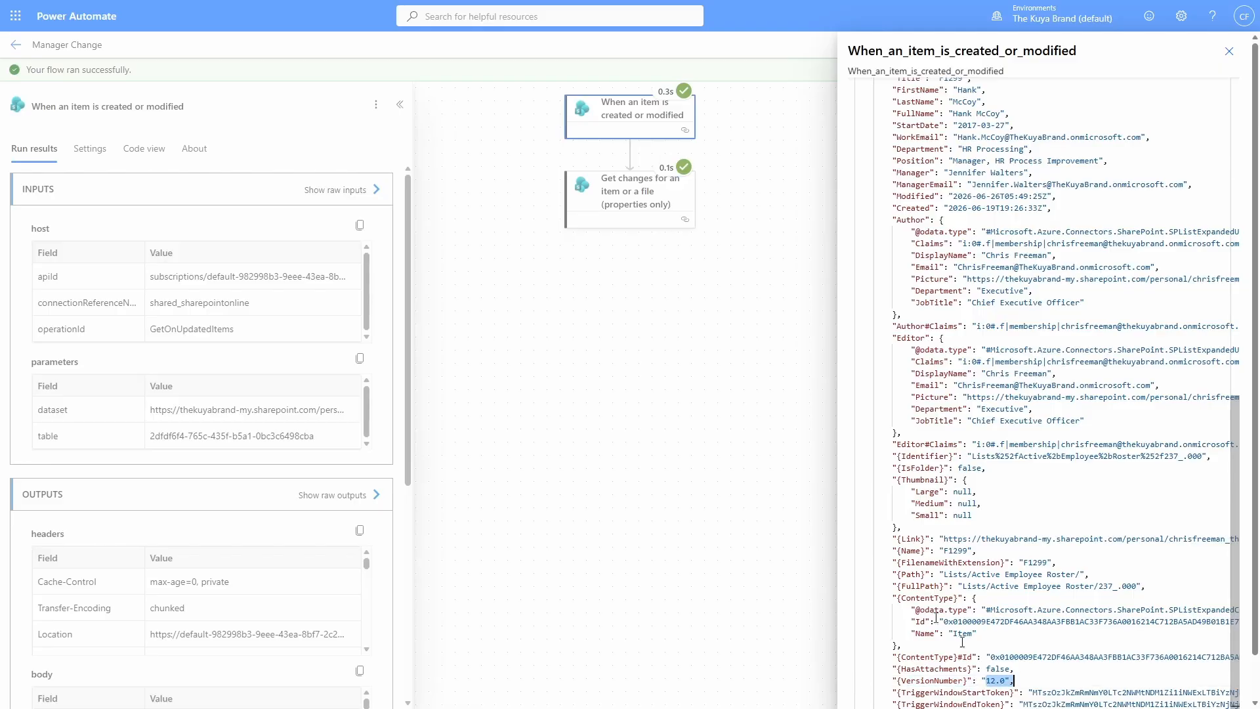
left_click(601, 374)
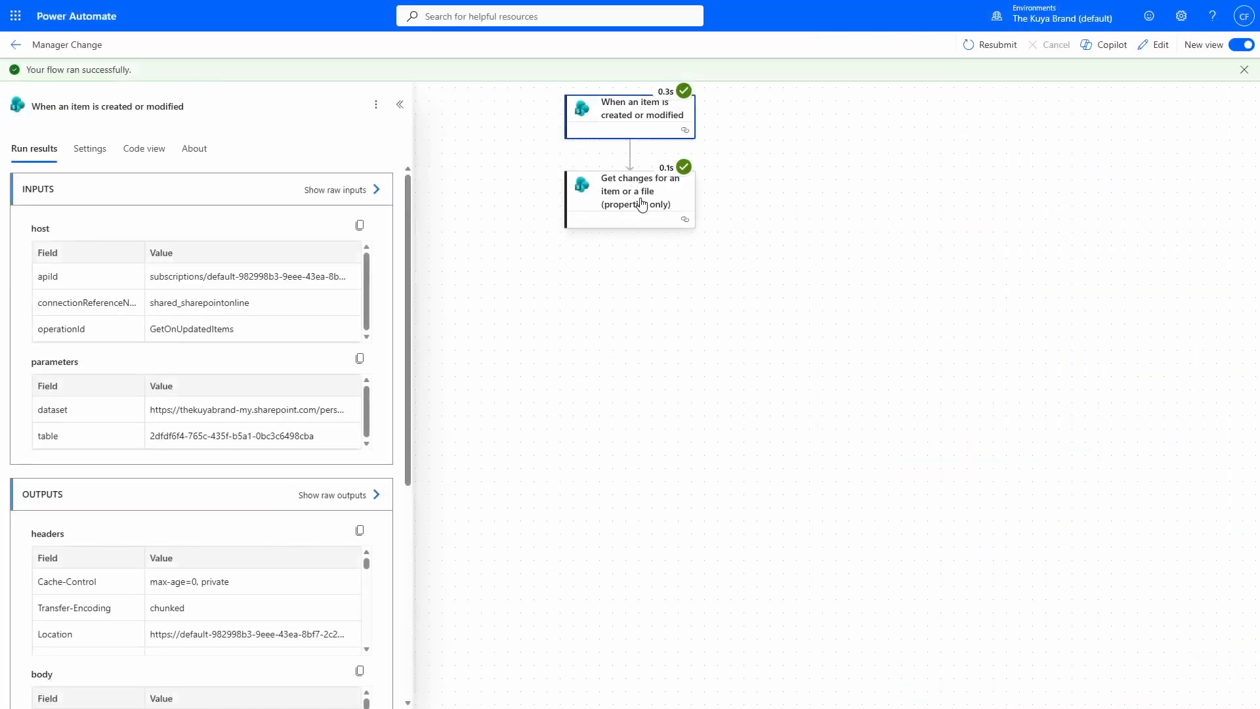
Check Get changes raw outputs: versions 11.0 to 12.0, ManagerEmail changed true.
left_click(642, 206)
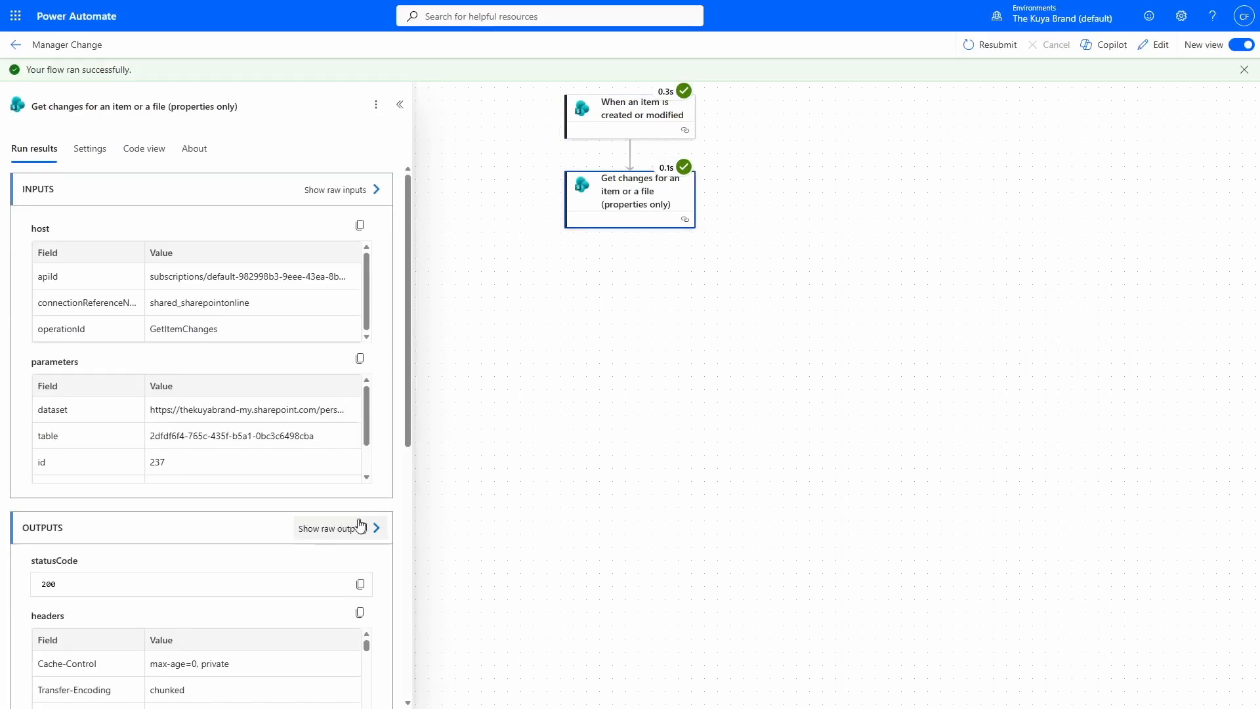
left_click(360, 525)
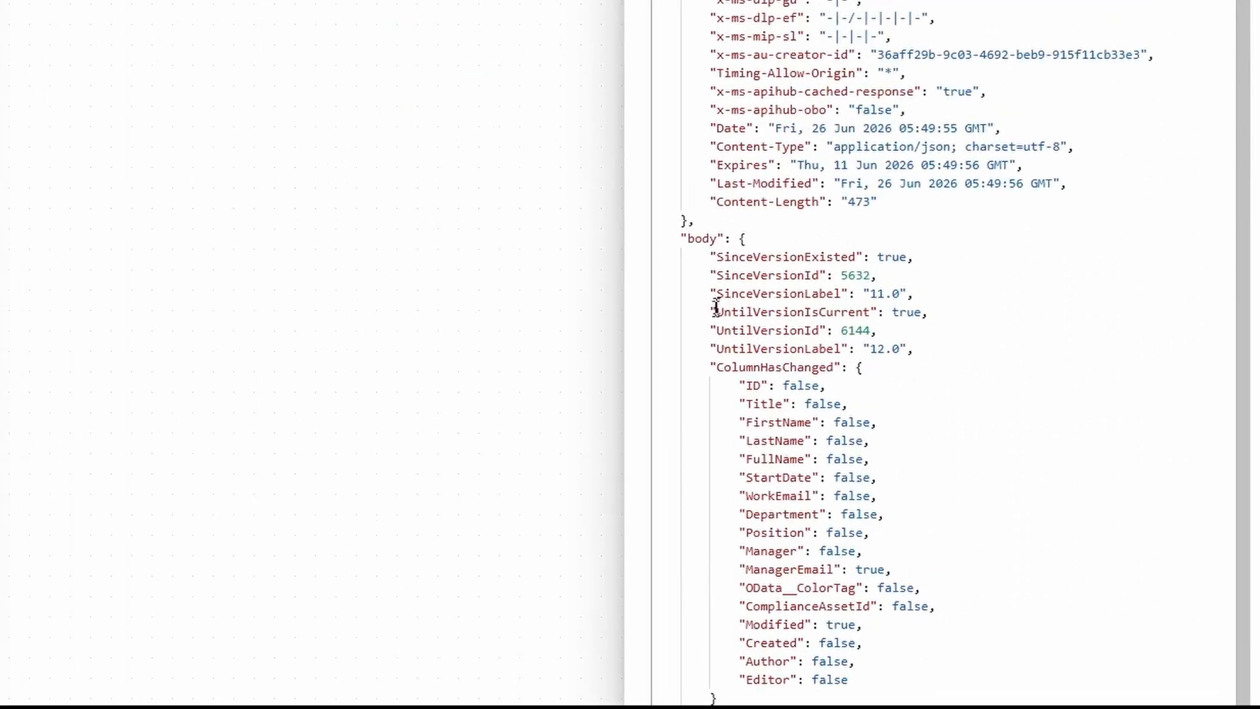
left_click_drag(722, 293, 913, 294)
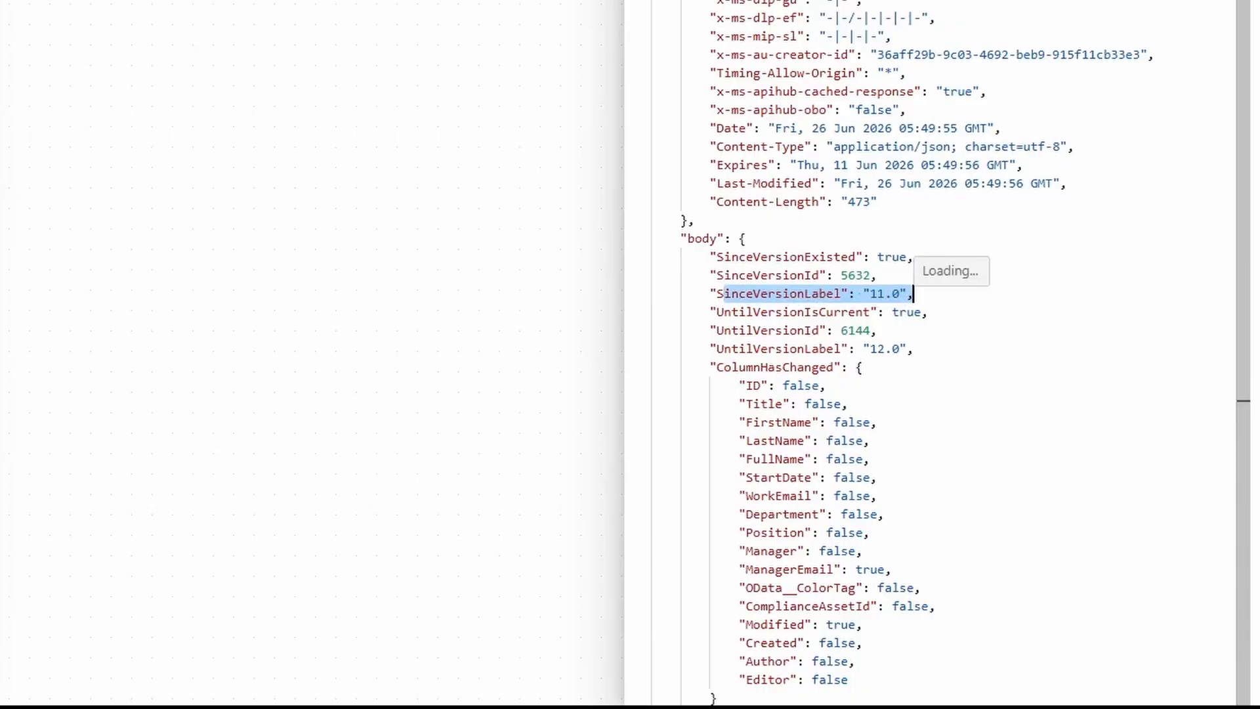
left_click_drag(740, 349, 913, 349)
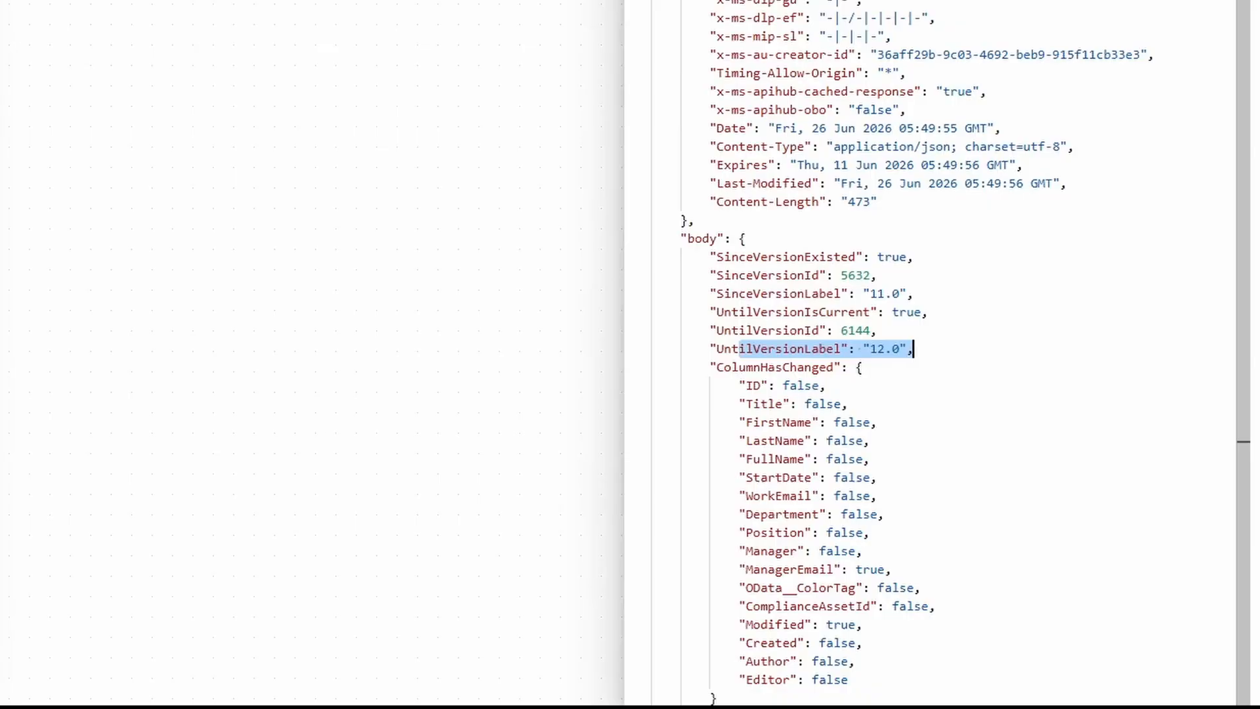
left_click_drag(740, 387, 847, 405)
left_click(775, 441)
left_click_drag(746, 423, 849, 404)
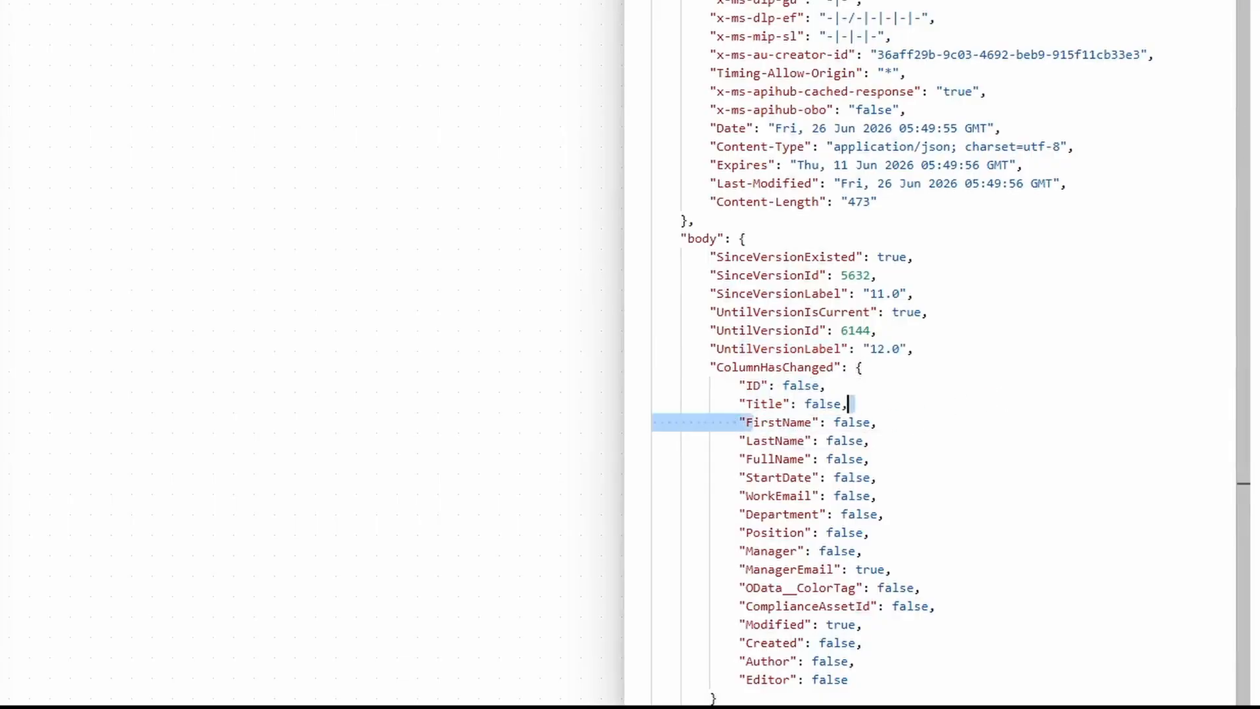
left_click_drag(754, 440, 873, 459)
left_click_drag(776, 459, 870, 459)
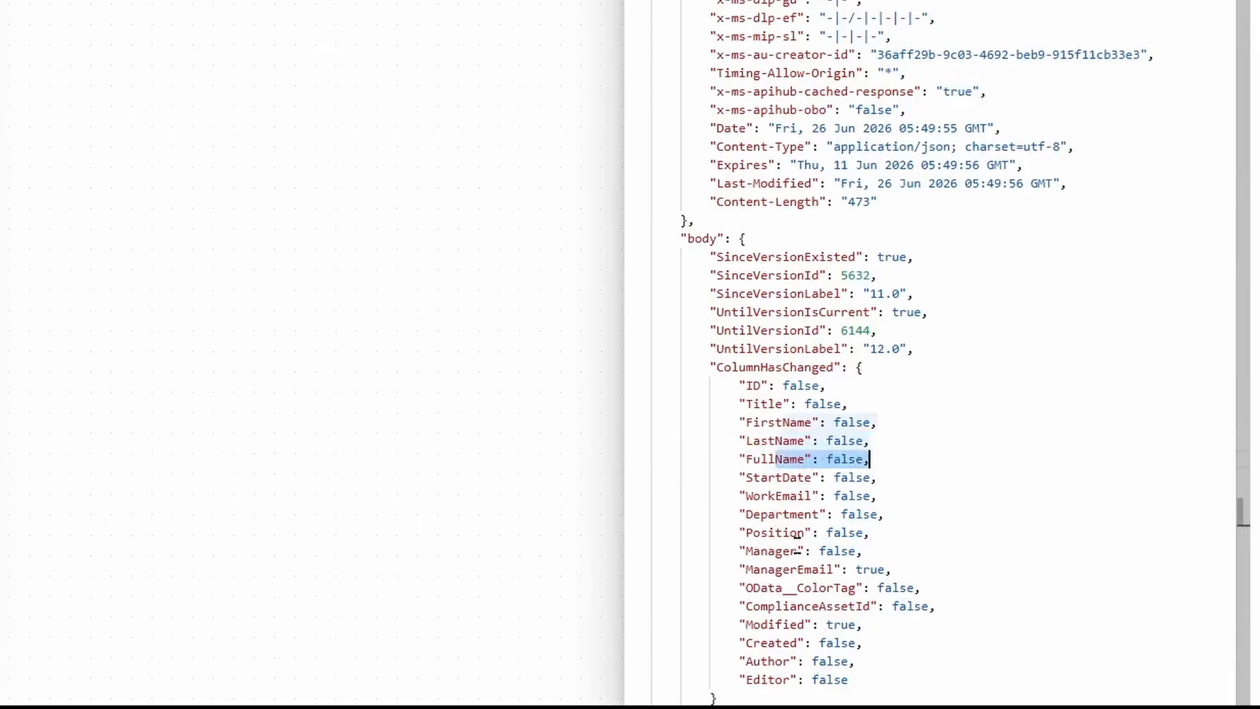
left_click_drag(788, 533, 862, 533)
left_click_drag(754, 569, 891, 569)
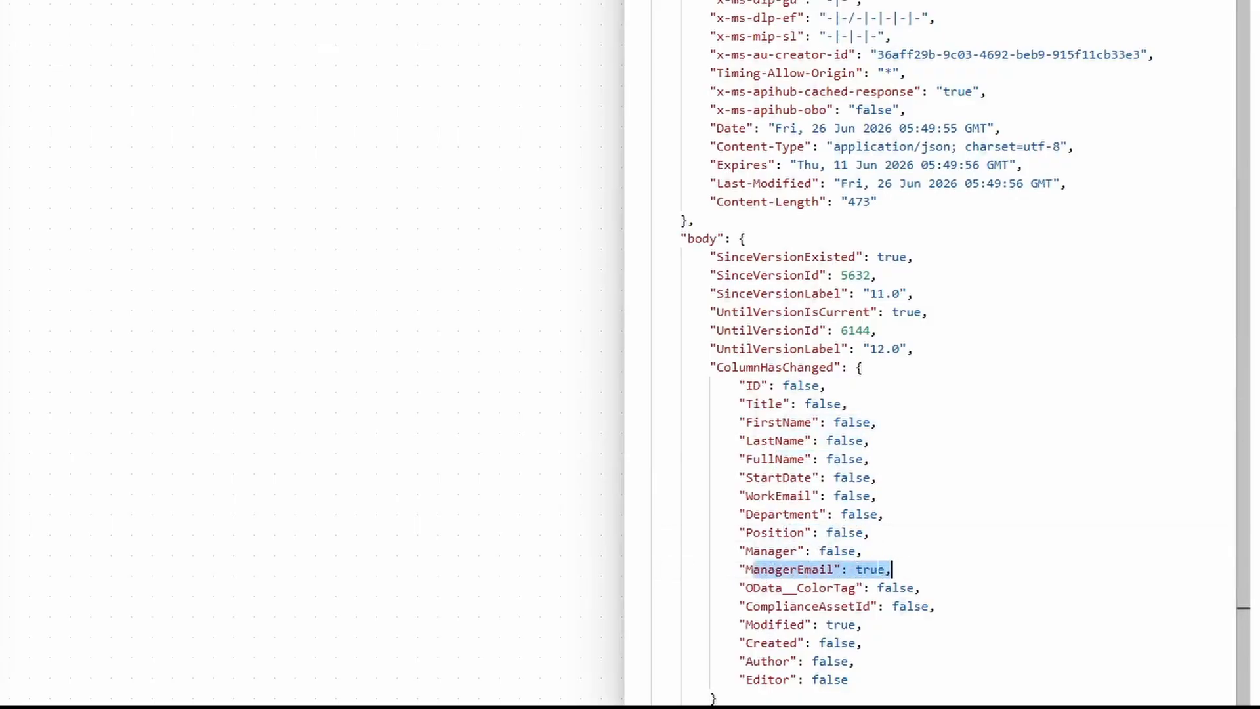
double_click(870, 569)
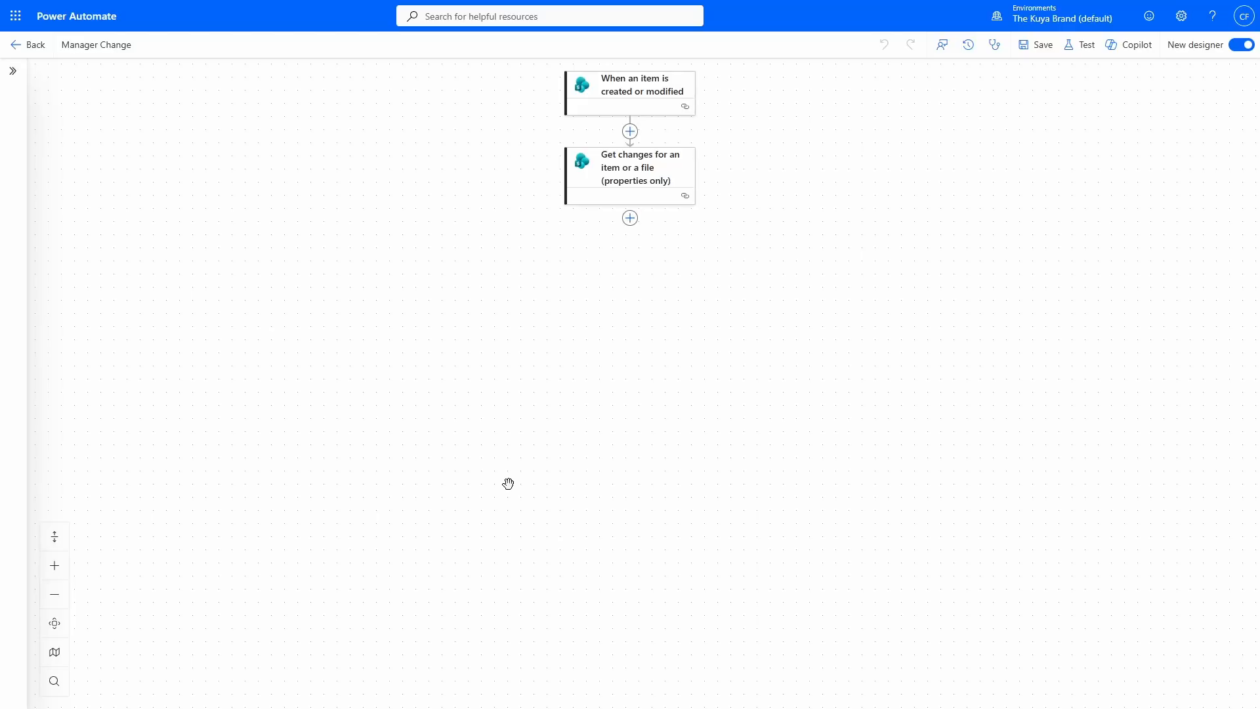
Add a Condition control after the Get changes step.
left_click(631, 218)
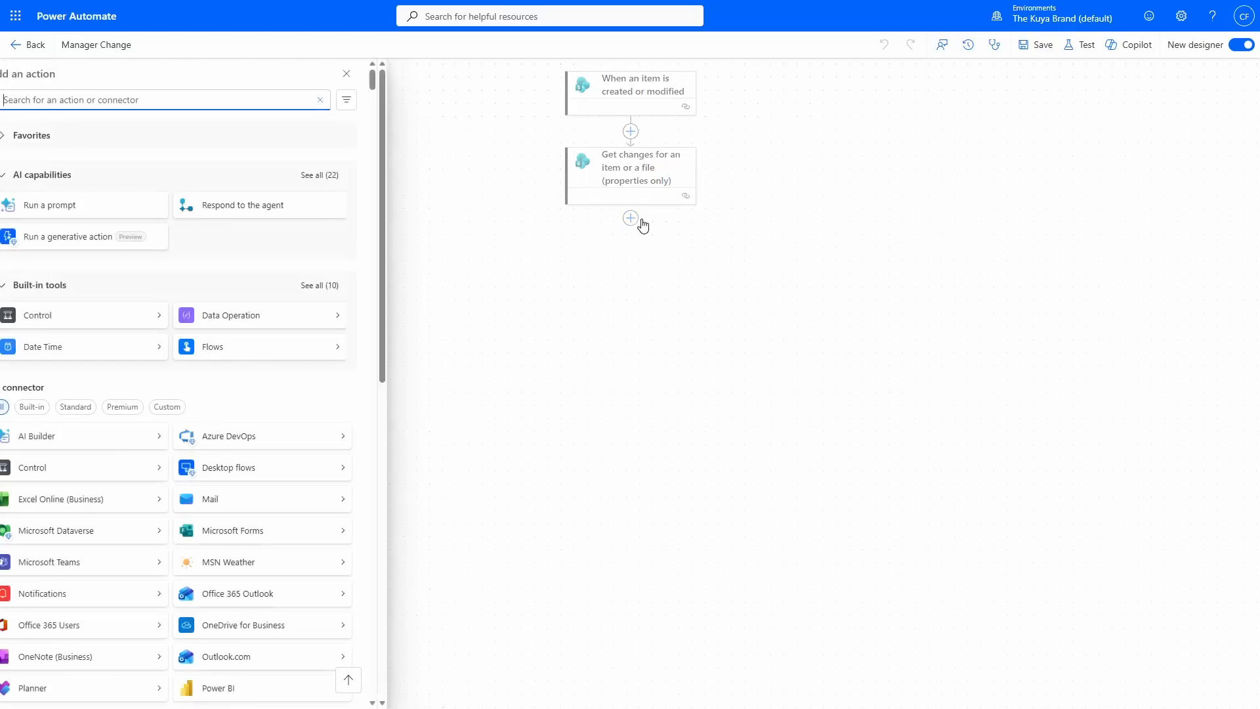
left_click(95, 321)
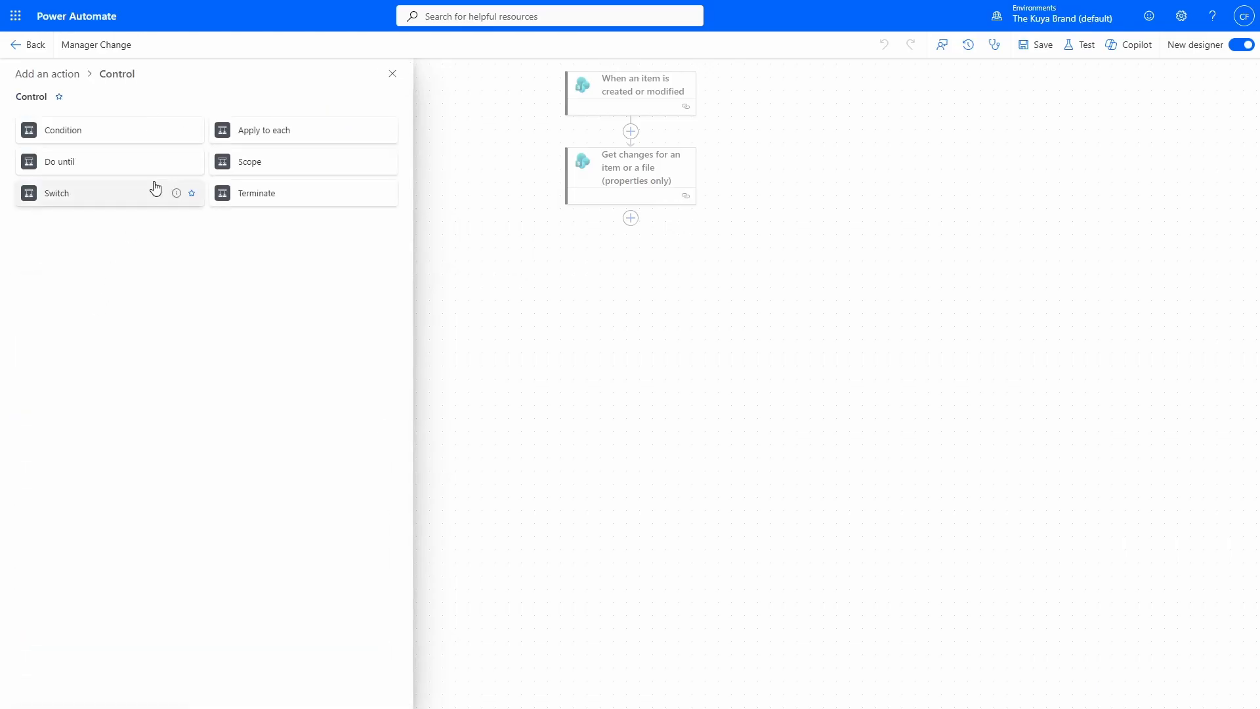
left_click(125, 145)
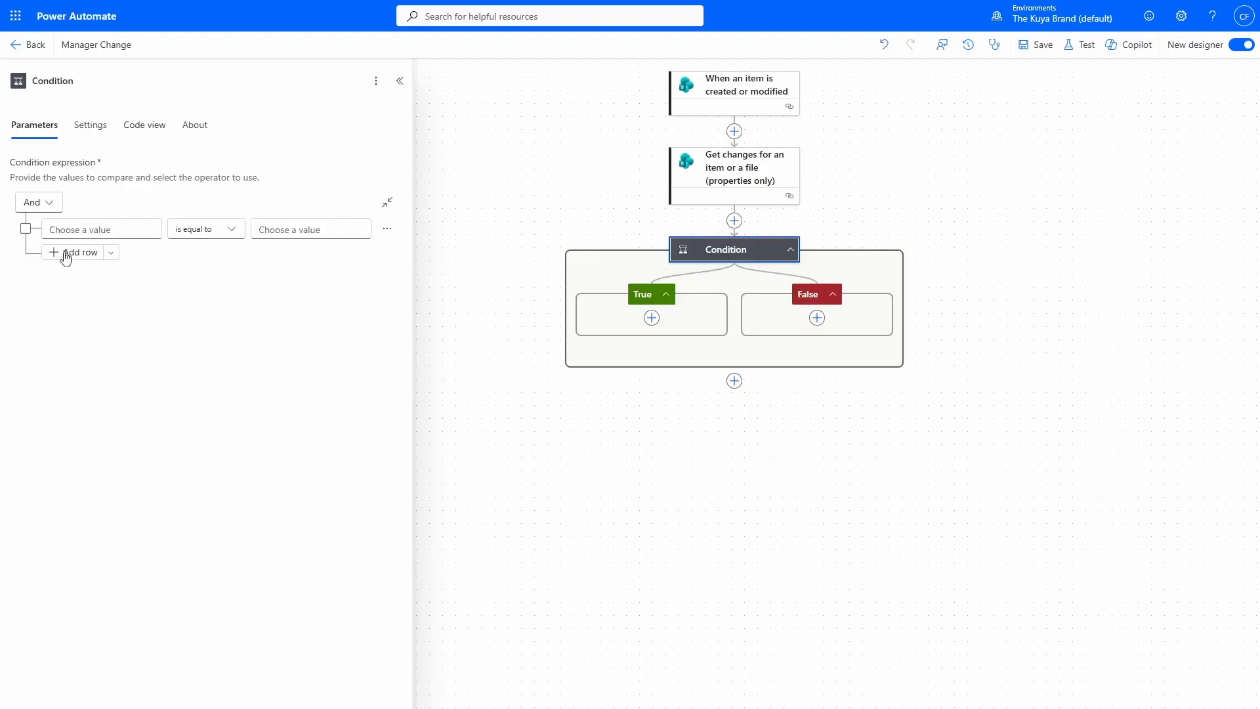
Make the Condition test Has Column Changed: Manager Email is equal to true.
left_click(92, 230)
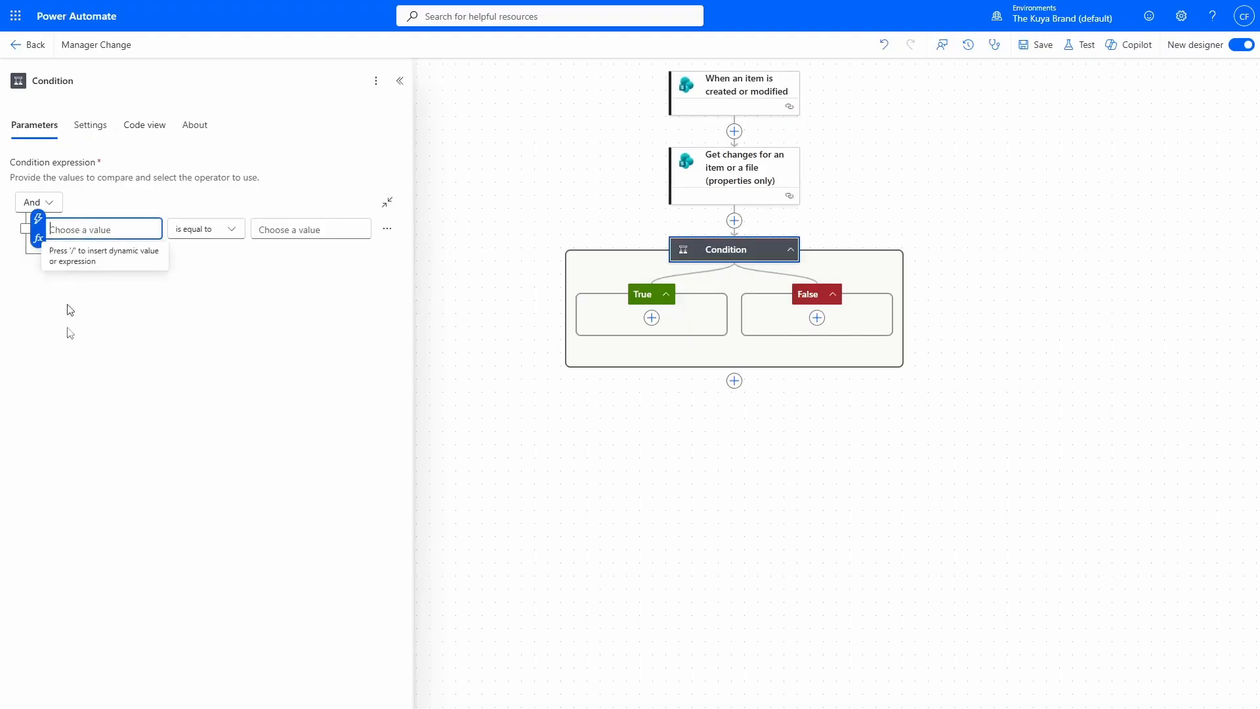
left_click(38, 220)
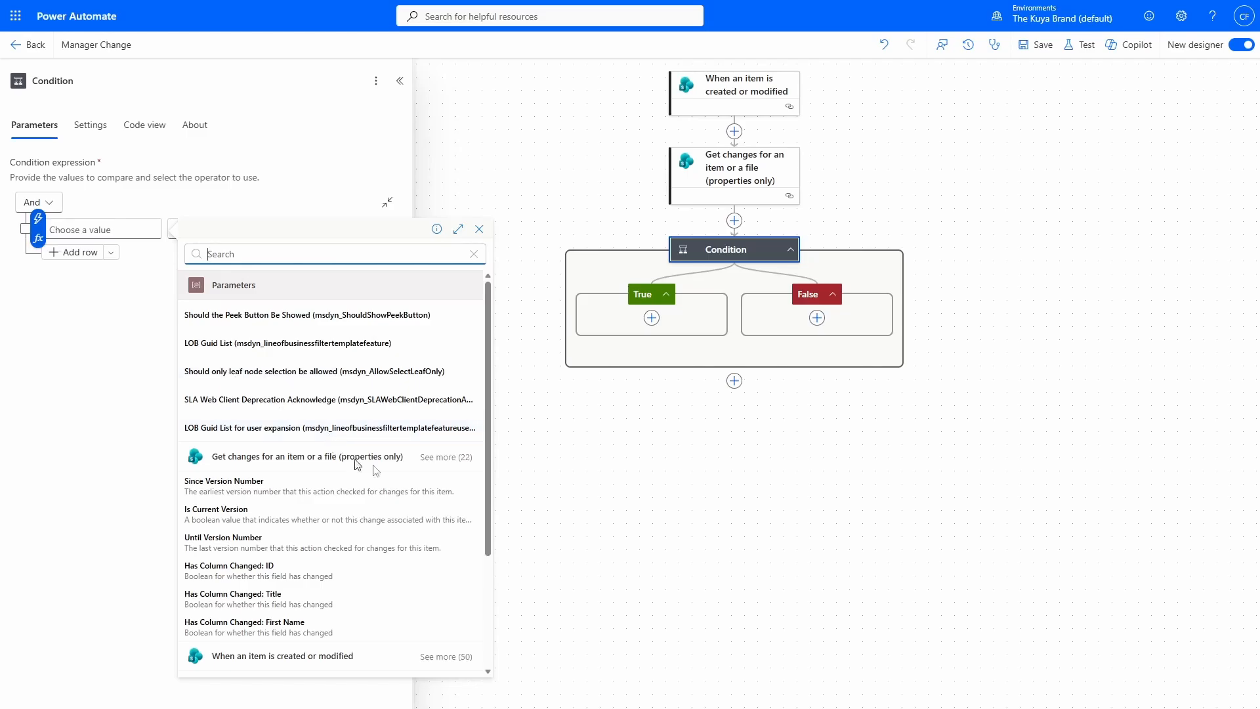
left_click(455, 457)
scroll(414, 459, "down", 2)
scroll(414, 460, "down", 1)
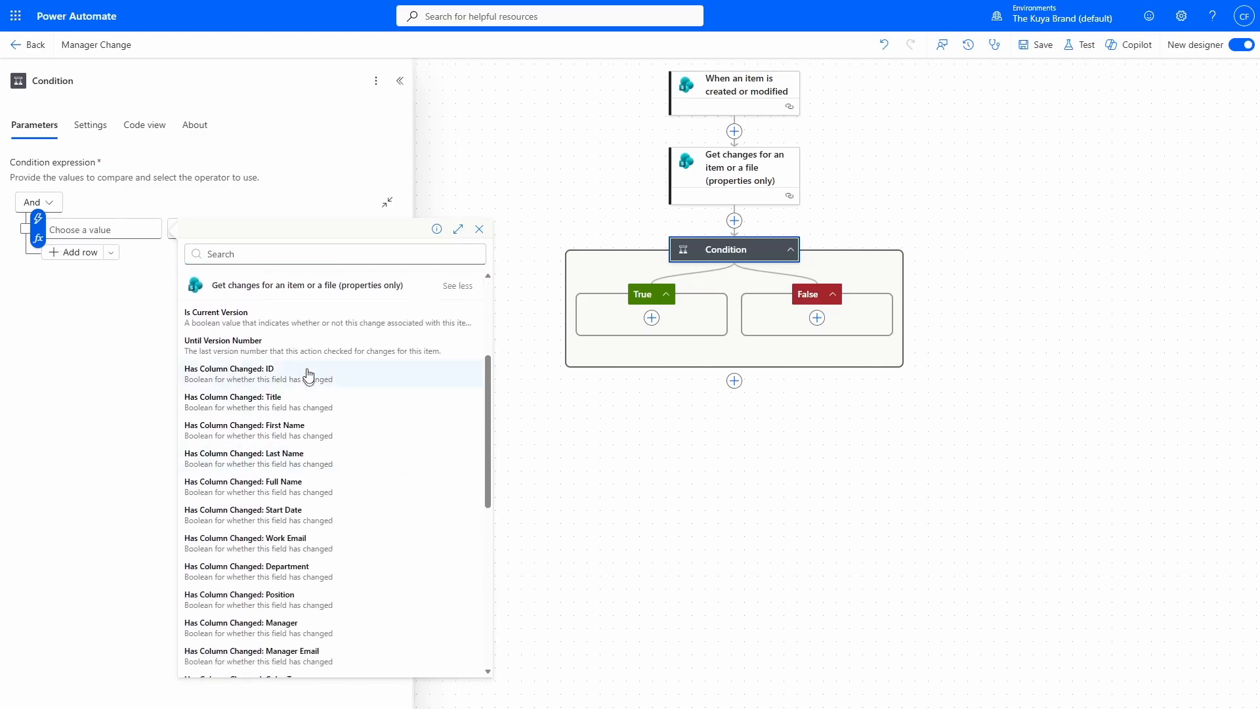
scroll(309, 373, "down", 2)
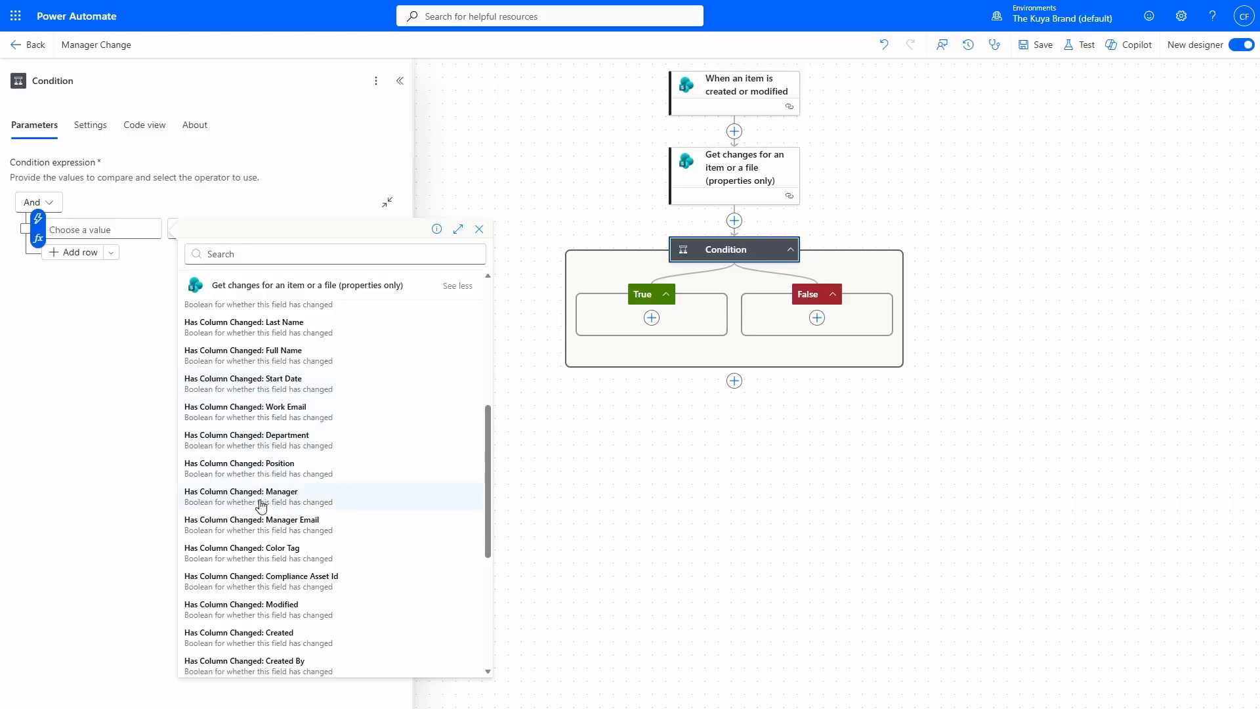
scroll(204, 397, "down", 2)
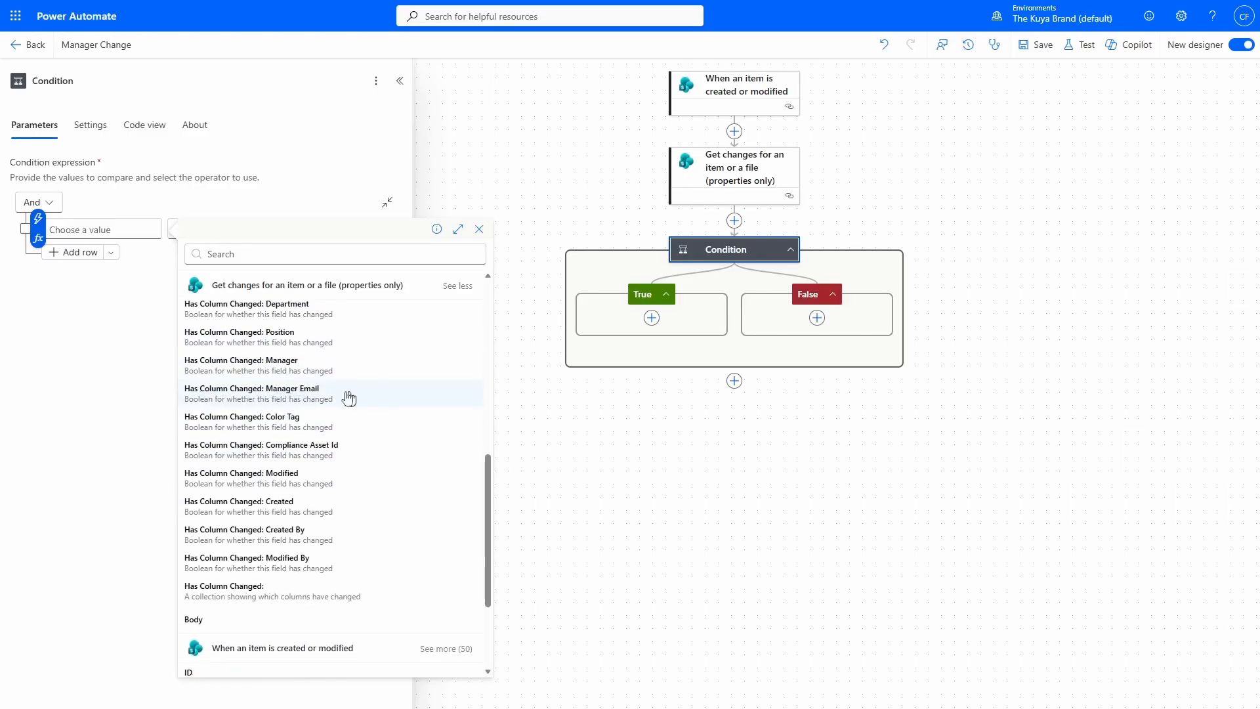
left_click(308, 392)
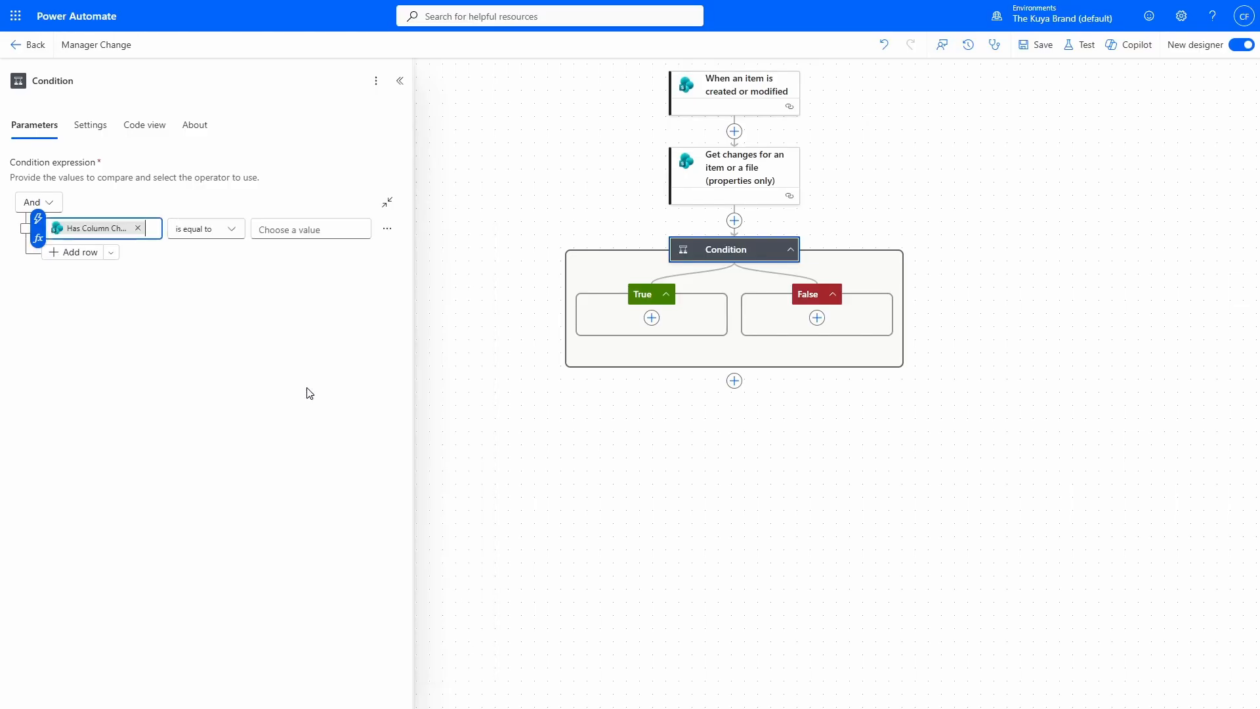
left_click(311, 229)
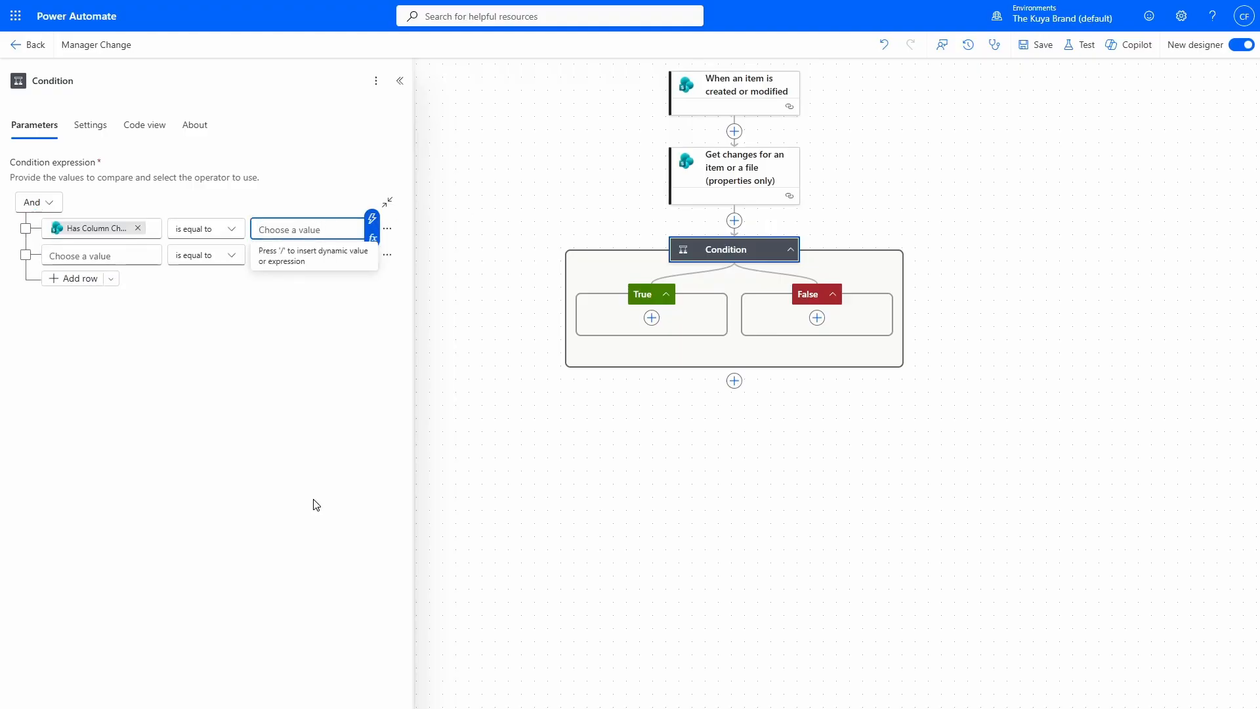
type("true")
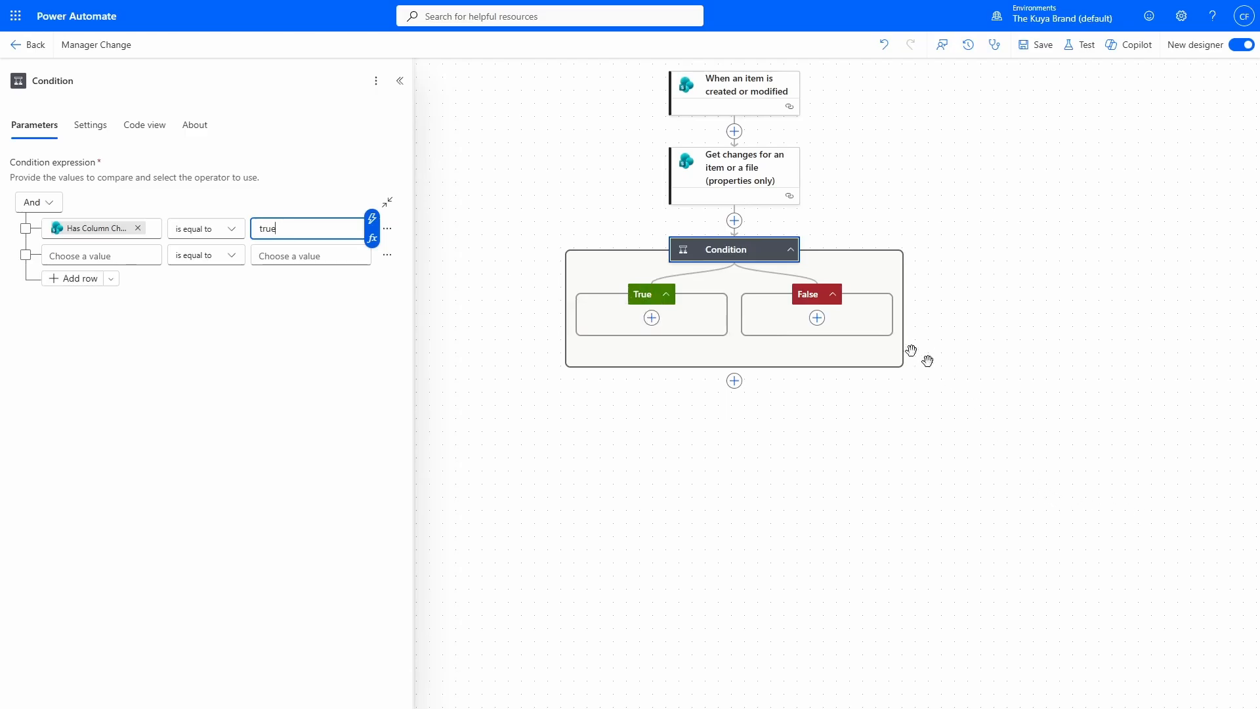
left_click(652, 318)
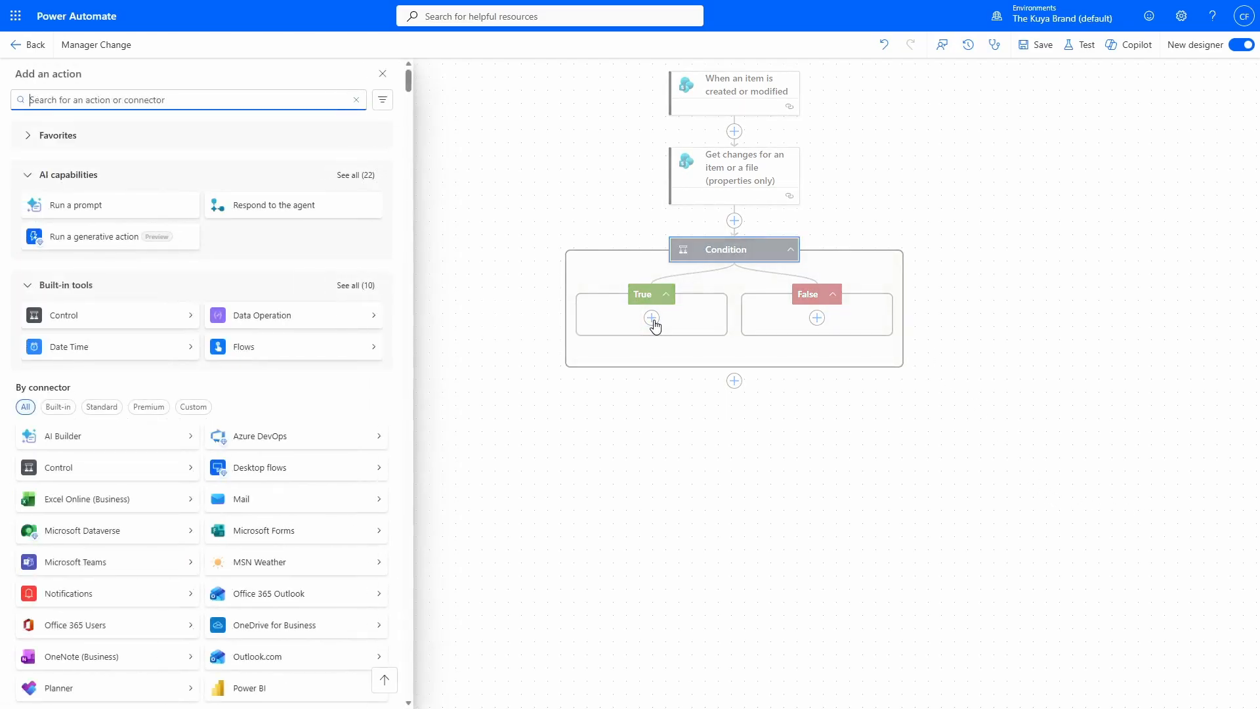
Add 'Grant access to an item or a folder' to the True branch, Id set to the trigger's ID.
type("grant access to an item or a folder")
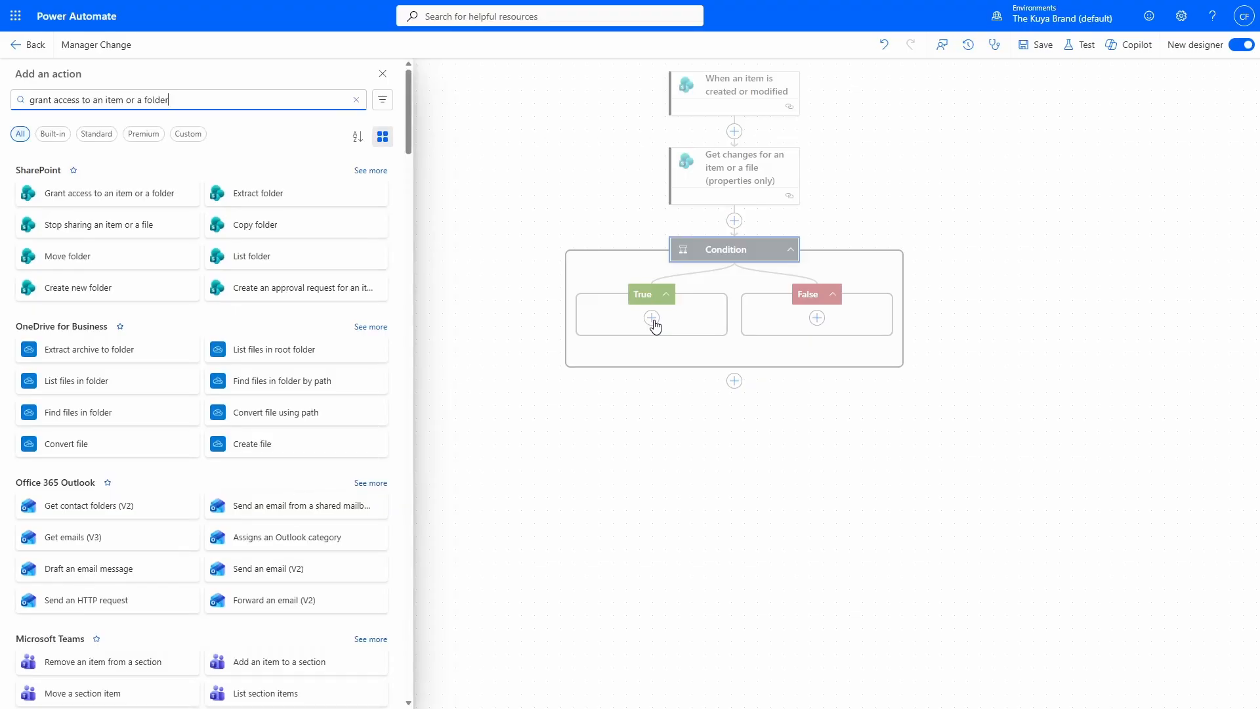
left_click(121, 197)
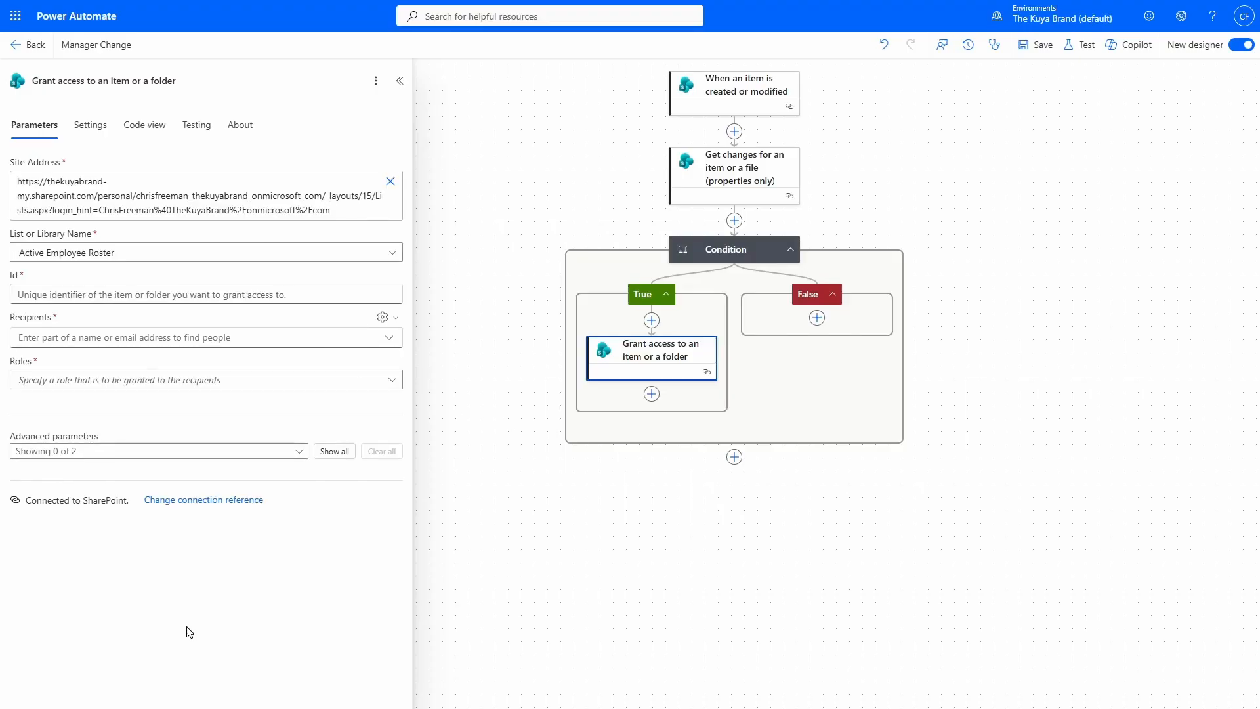
left_click(191, 295)
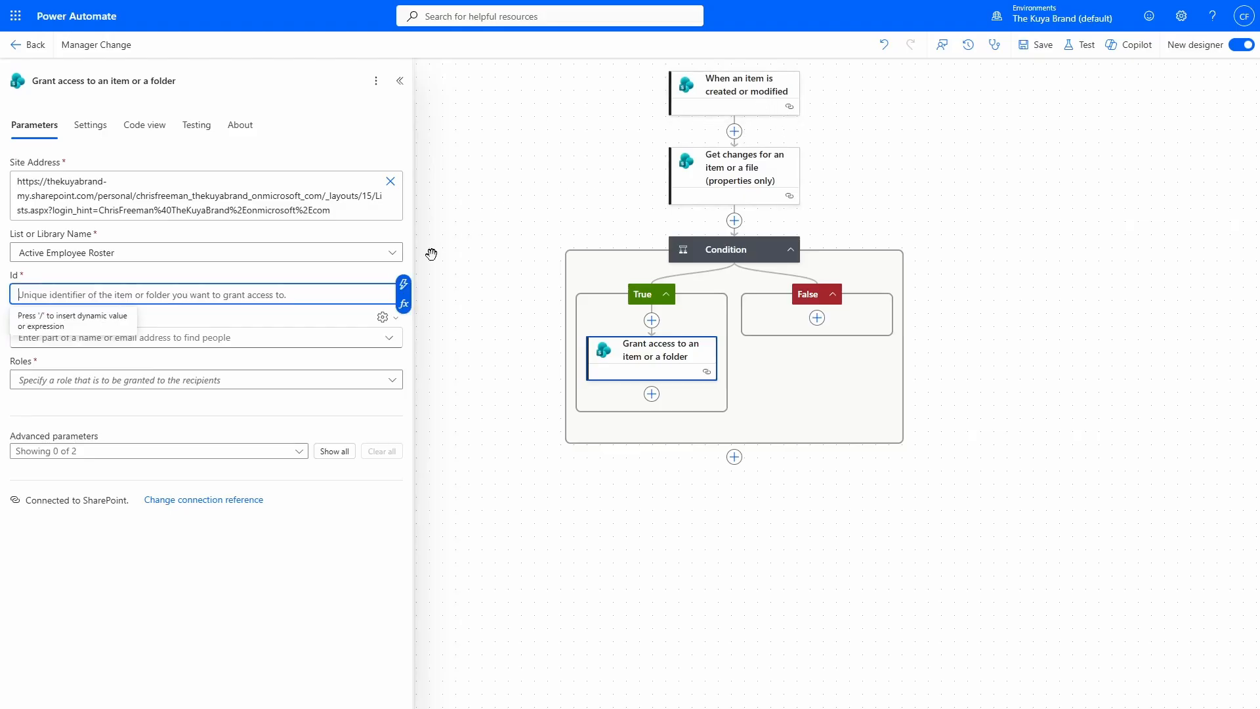
left_click(404, 284)
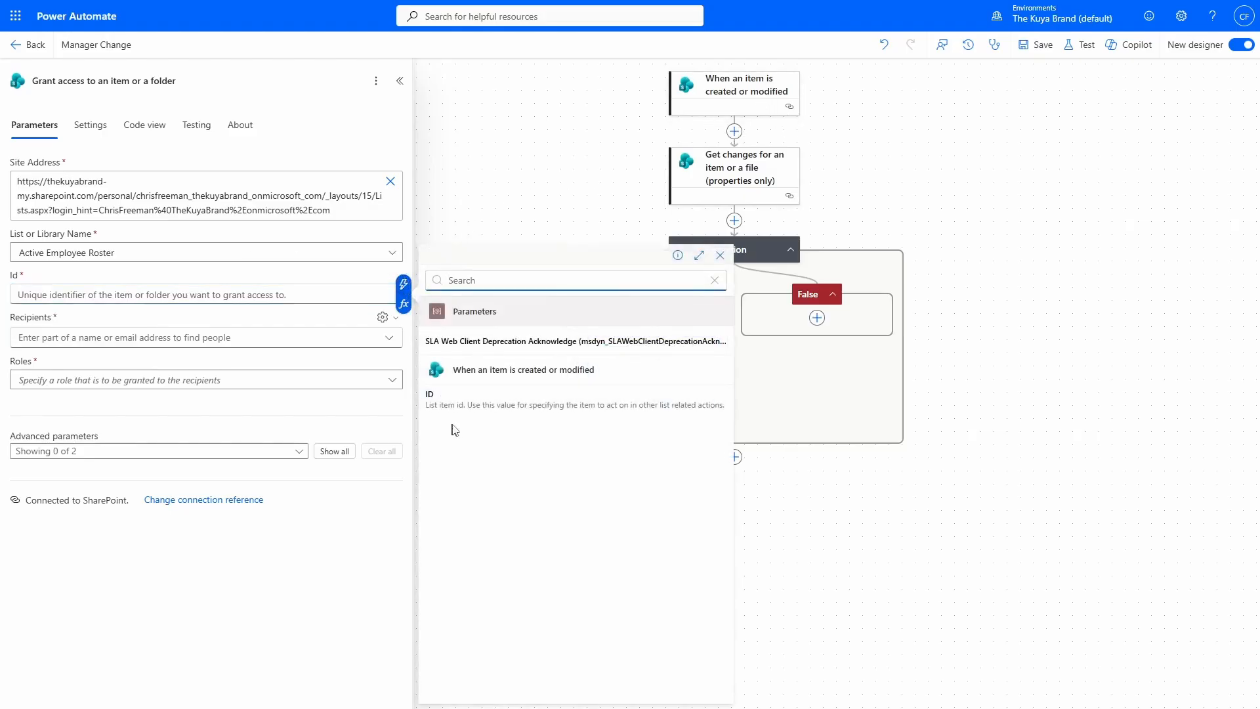
left_click(569, 483)
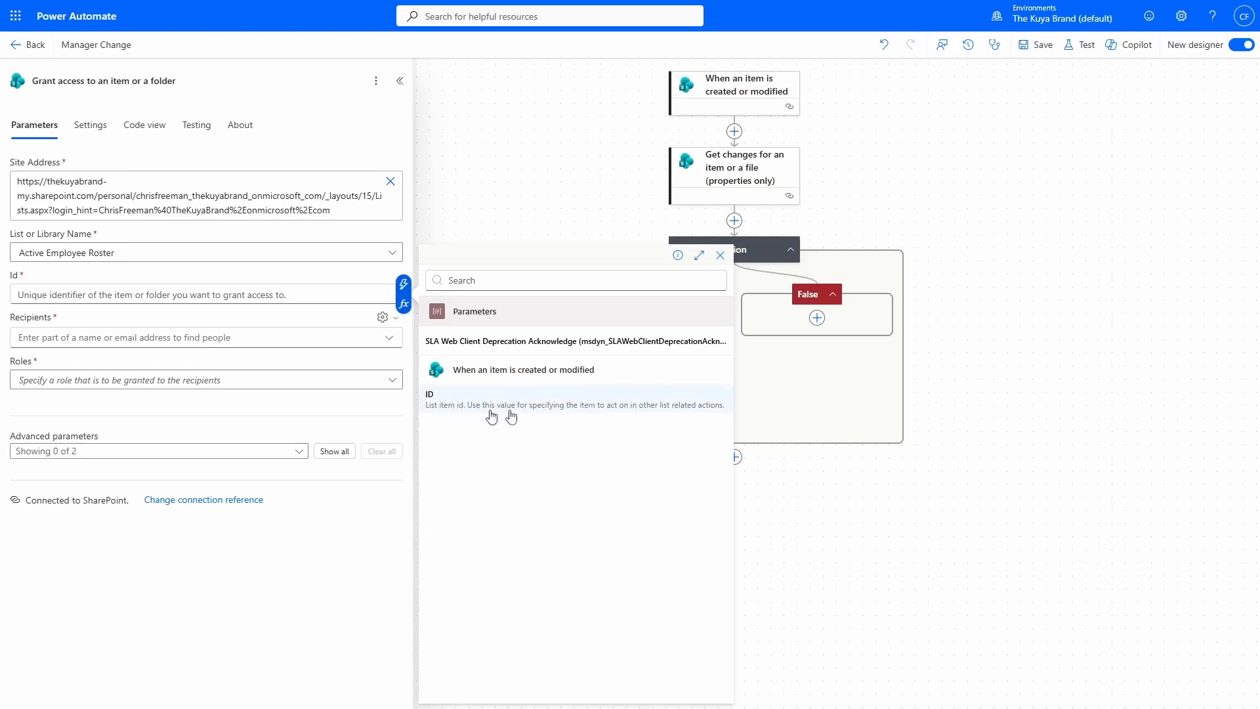
left_click(532, 399)
left_click(230, 397)
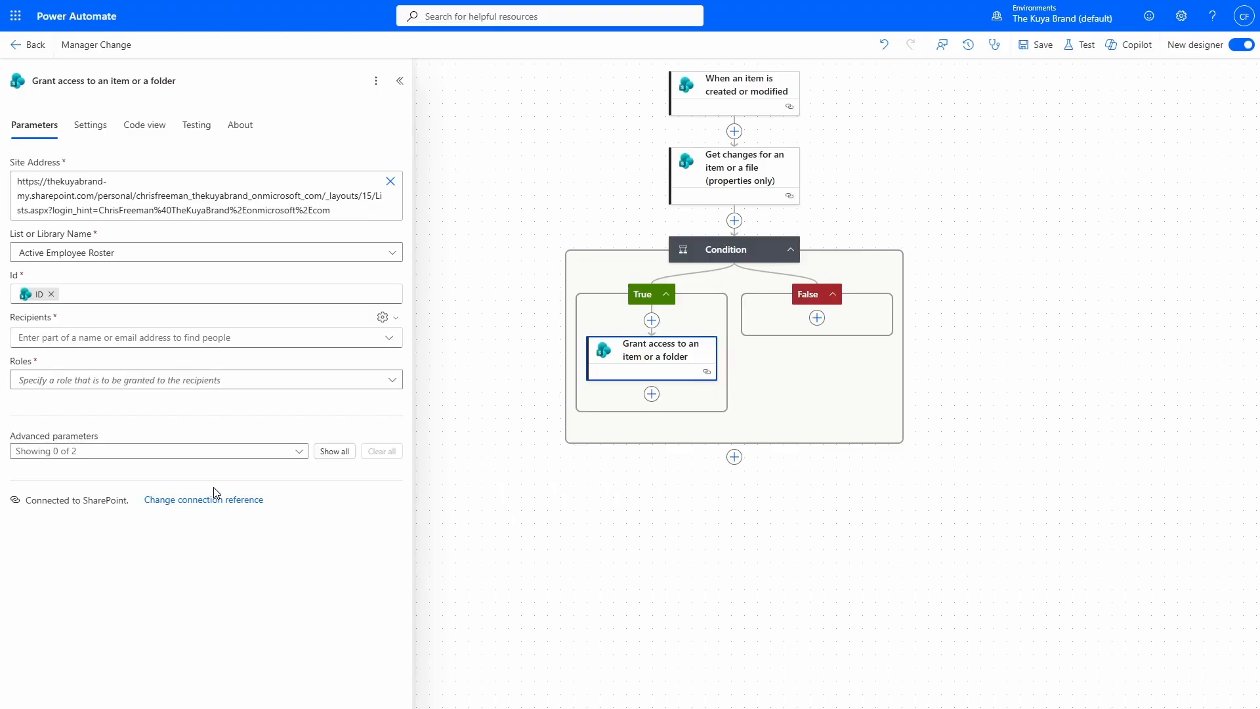
Set the grant action's recipients to the dynamic Manager Email field from the item trigger.
left_click(197, 337)
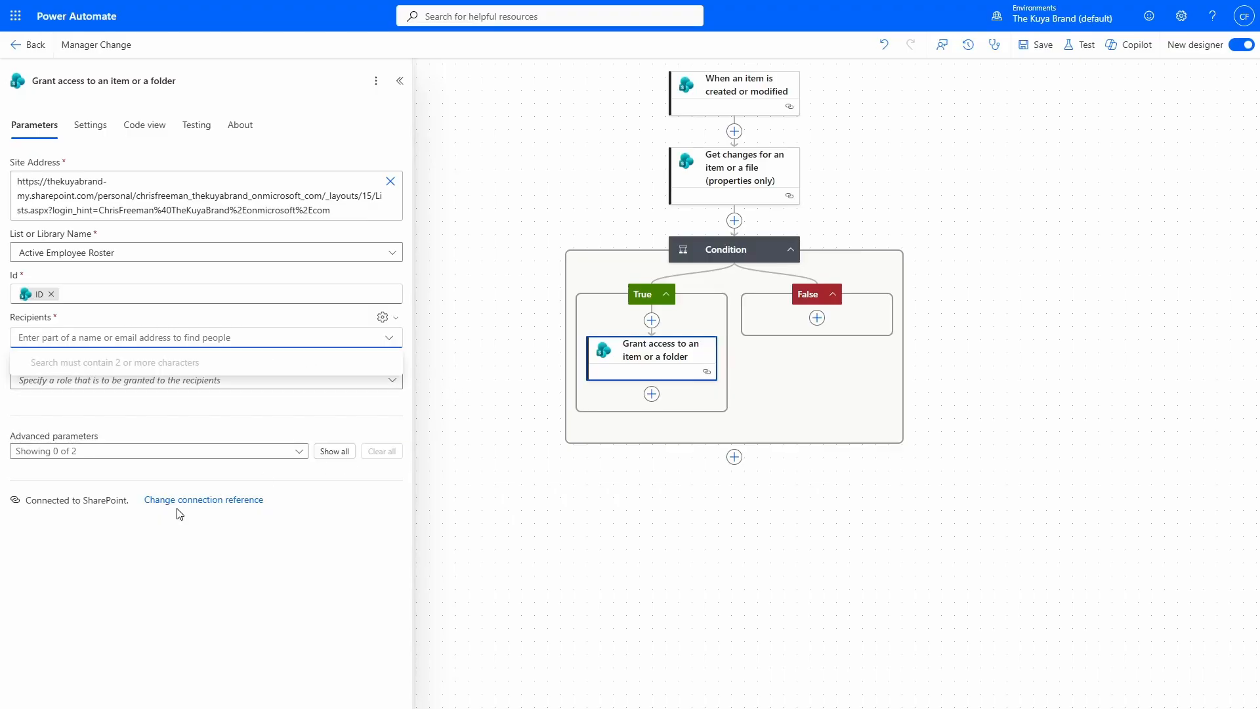
left_click(386, 319)
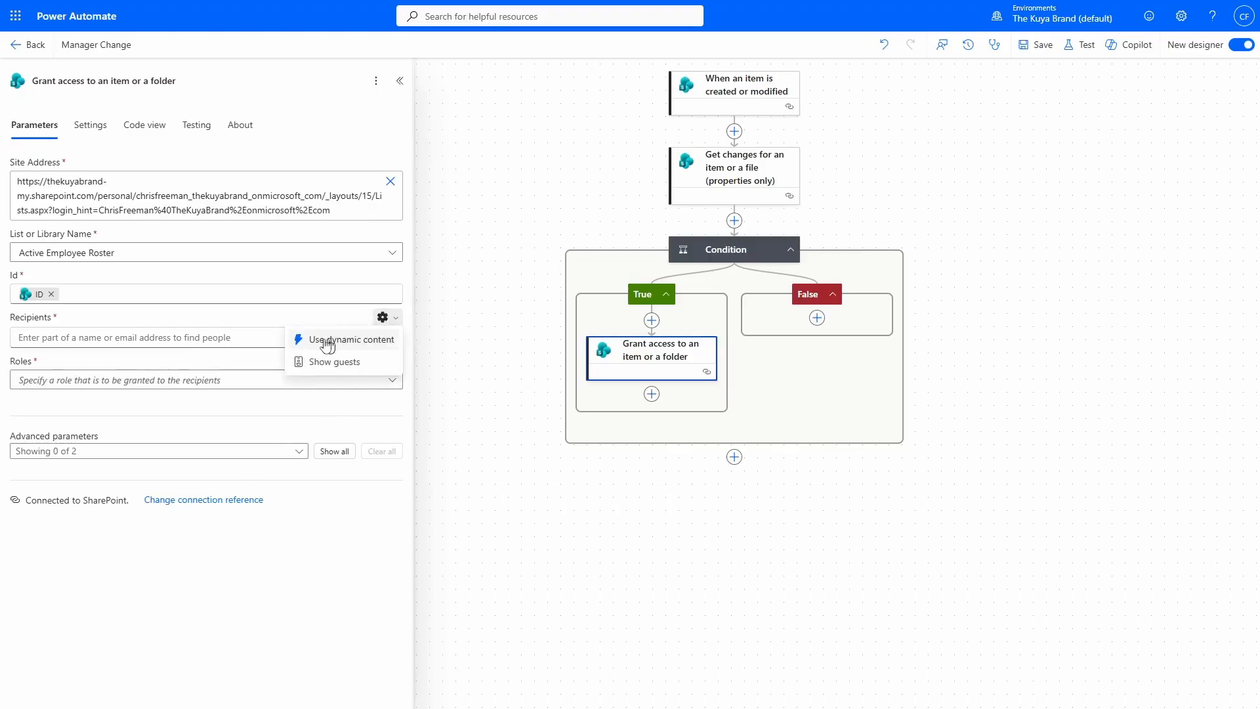
left_click(352, 339)
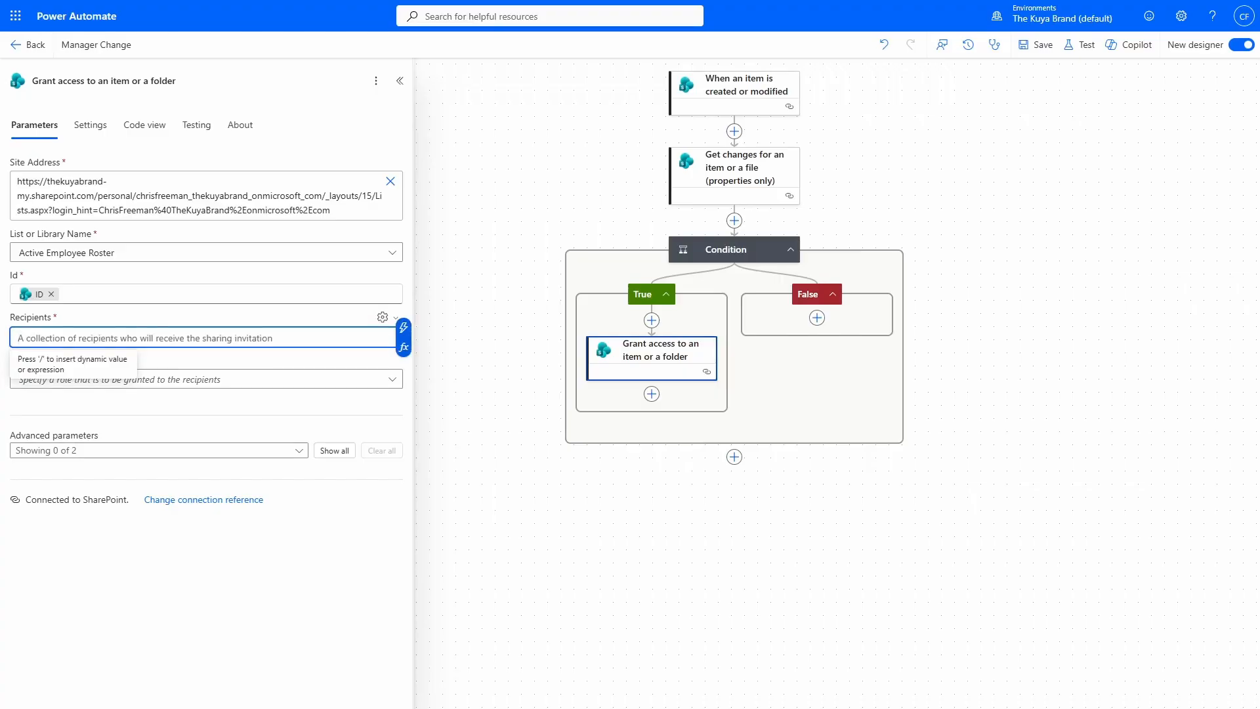
left_click(405, 329)
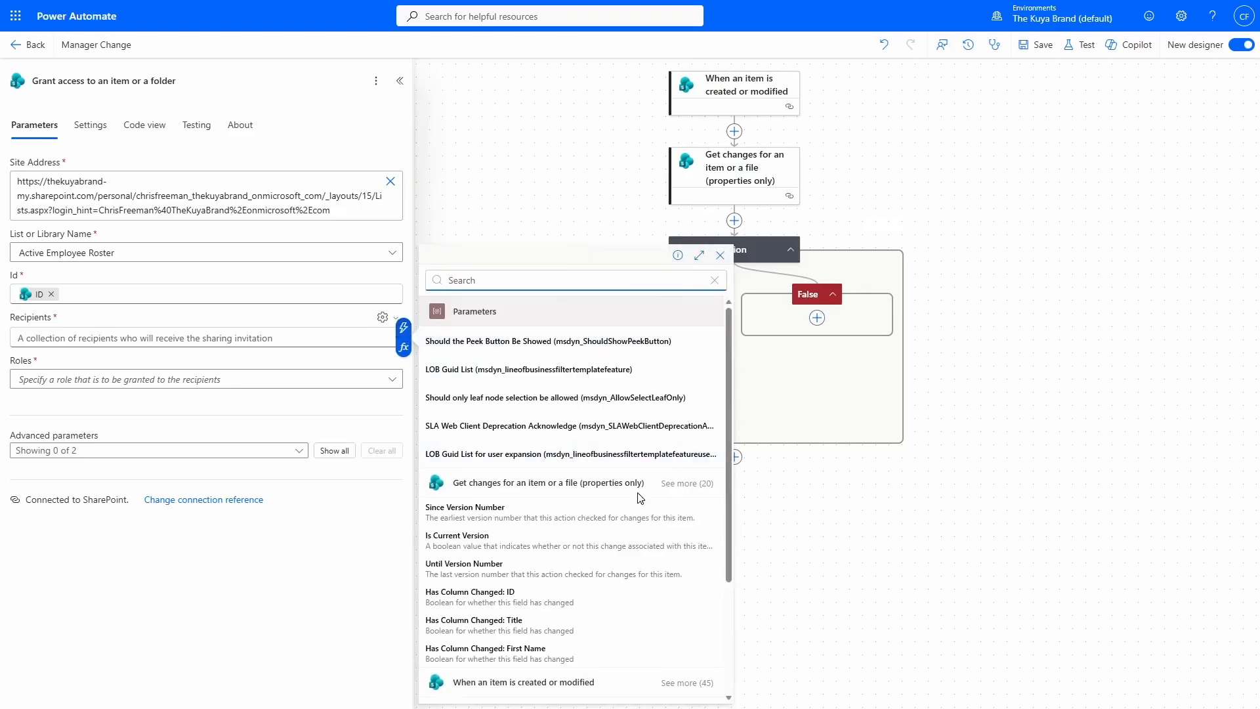
scroll(654, 504, "down", 2)
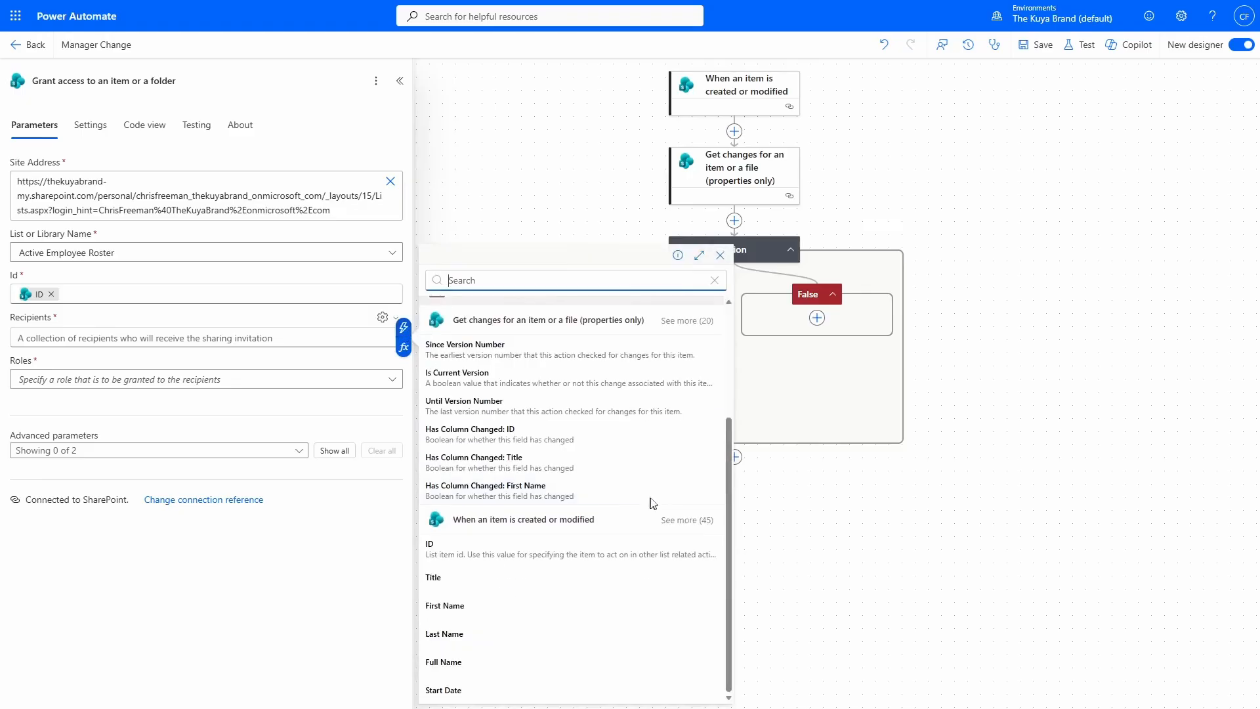
left_click(696, 522)
scroll(605, 578, "down", 3)
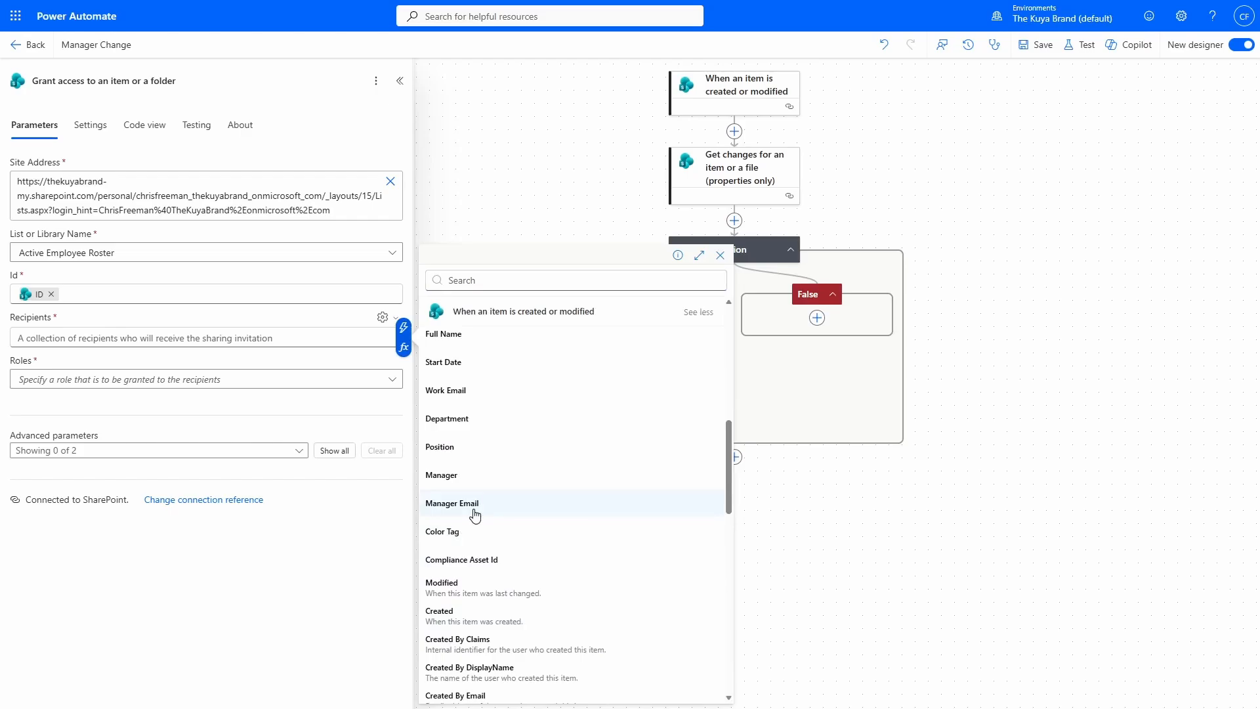
left_click(453, 504)
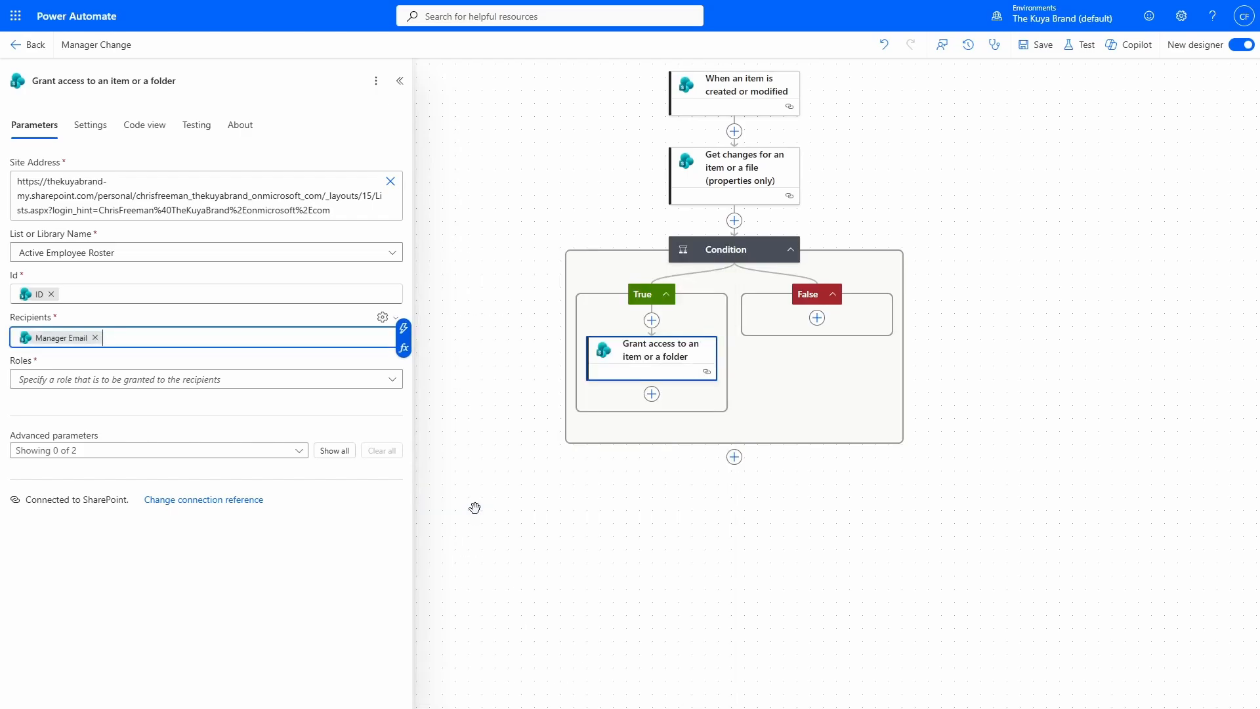
Grant the Can view role, save the flow, and paste a new manager email into F1299.
left_click(52, 379)
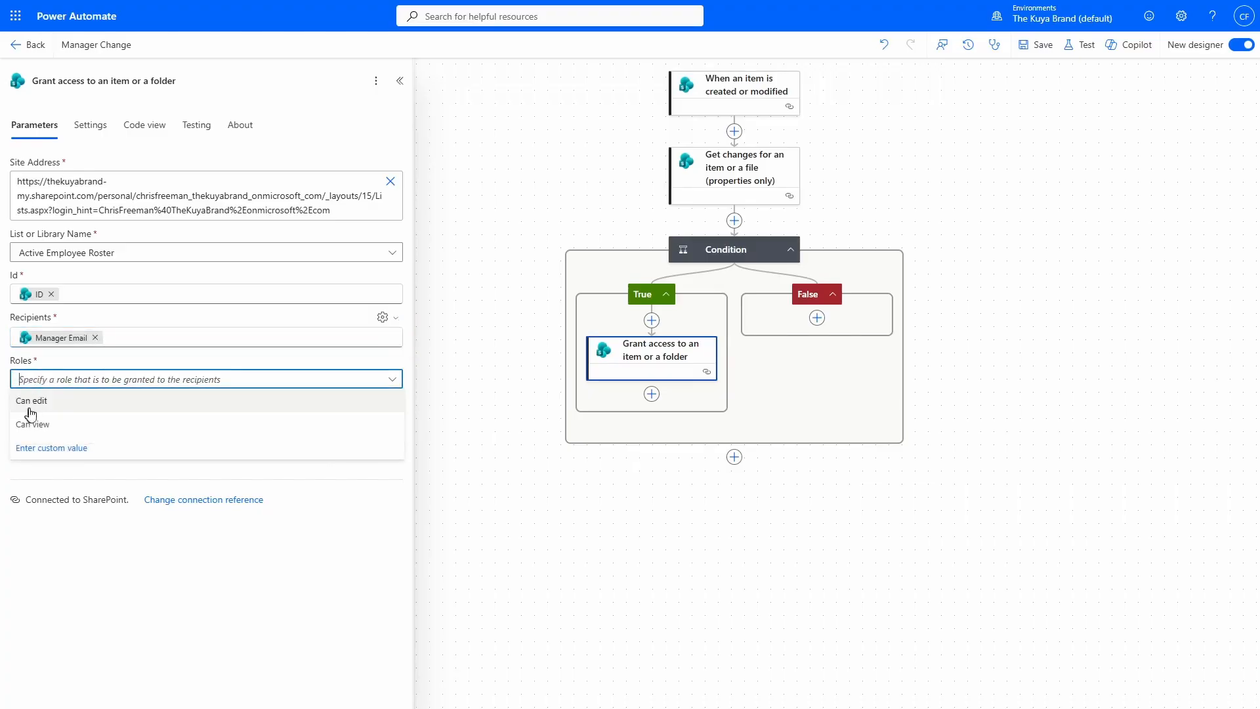
left_click(113, 433)
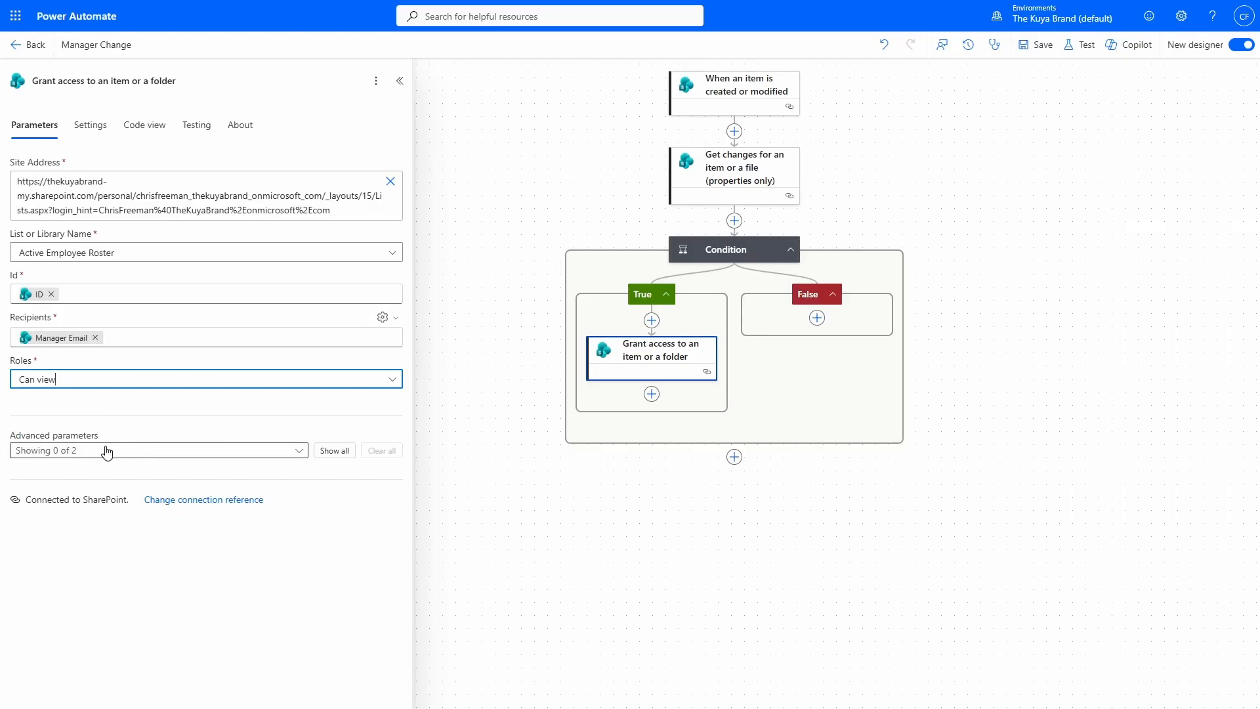
left_click(1041, 45)
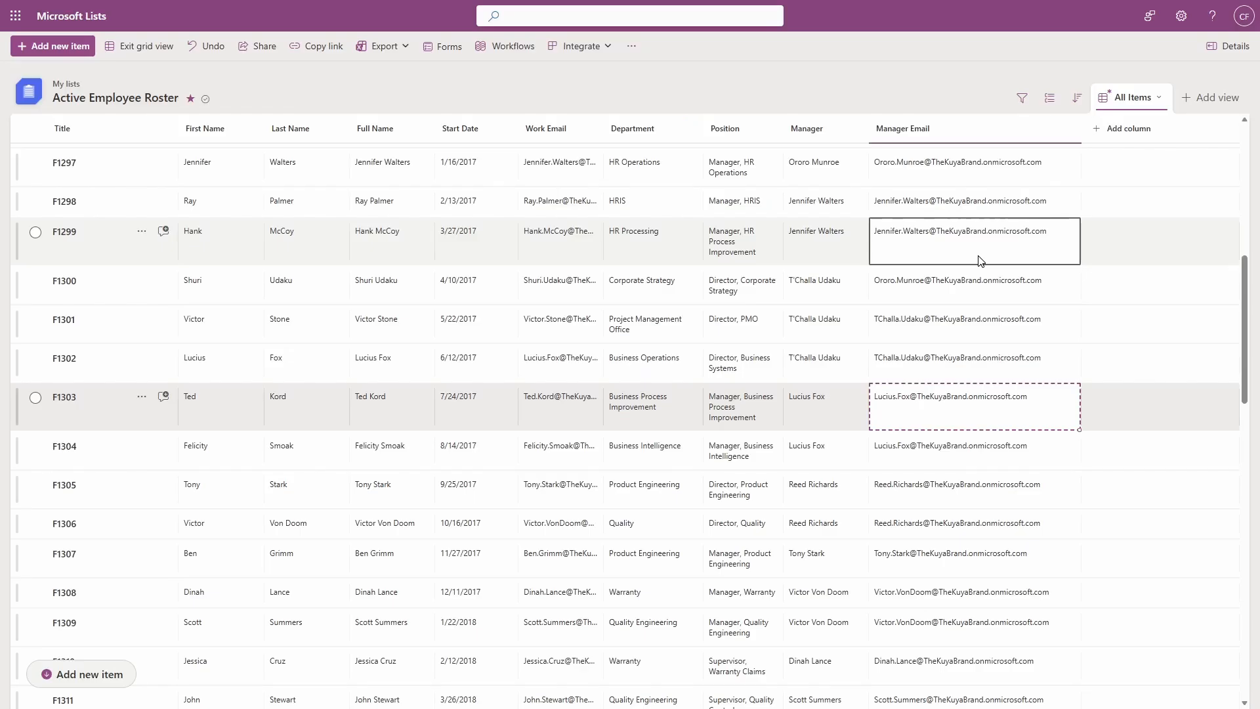
left_click(981, 260)
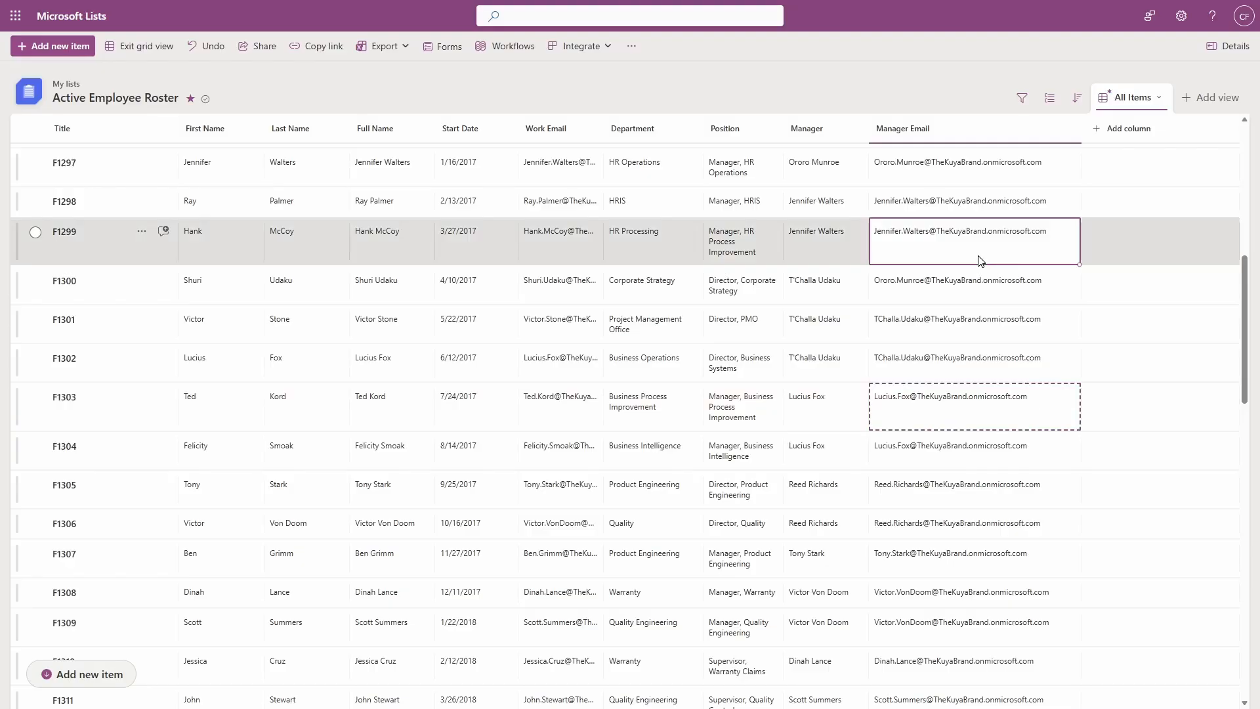
key("ctrl+v")
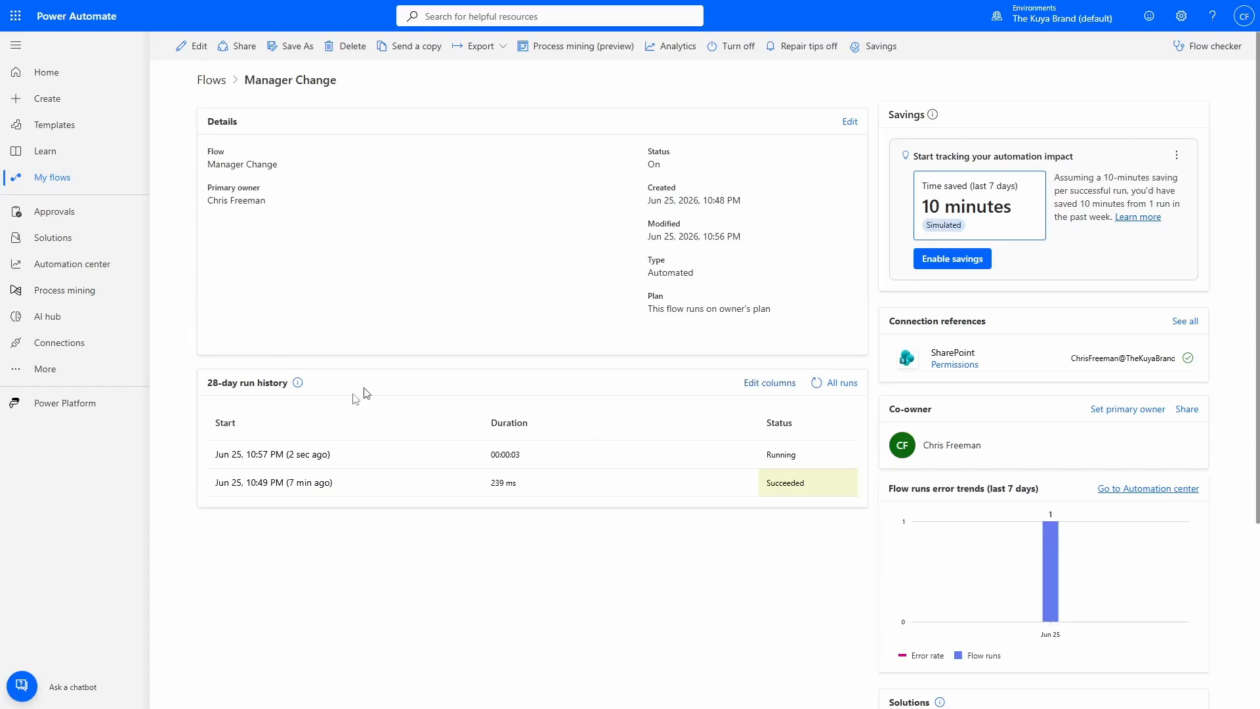
Check the 10:57 PM run: Get changes, then Grant access succeeded under True, with raw outputs.
left_click(294, 458)
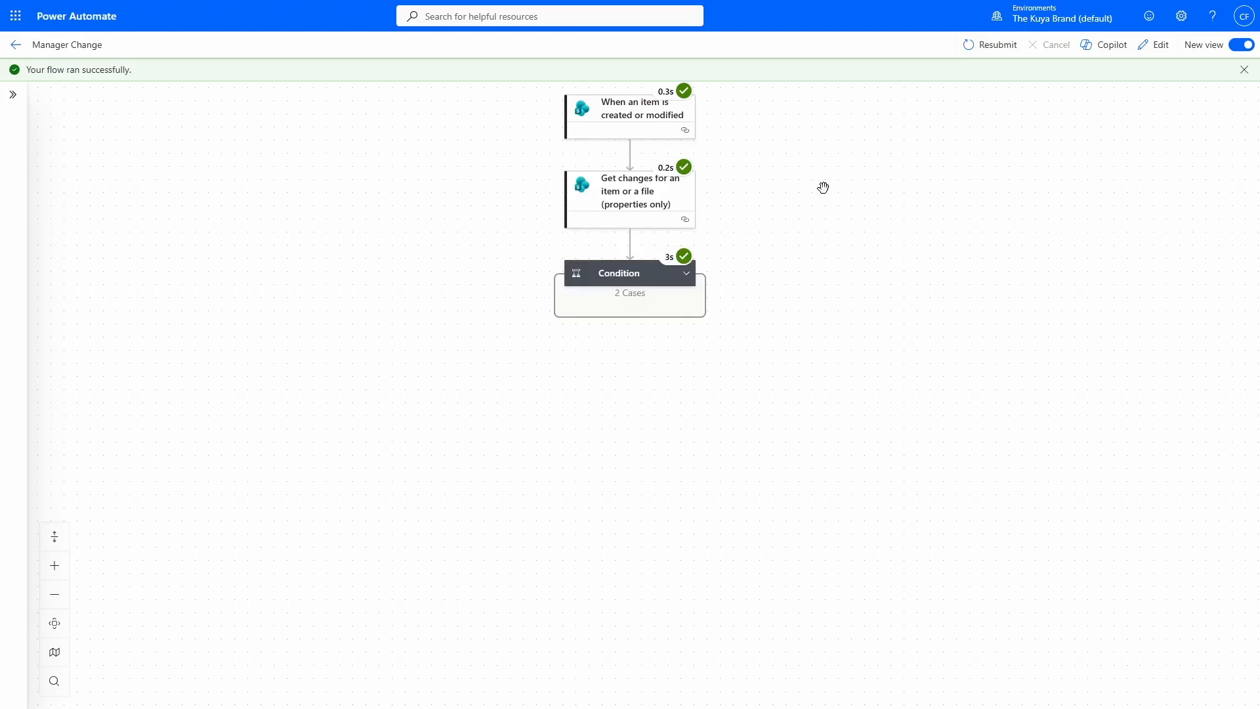
left_click(690, 218)
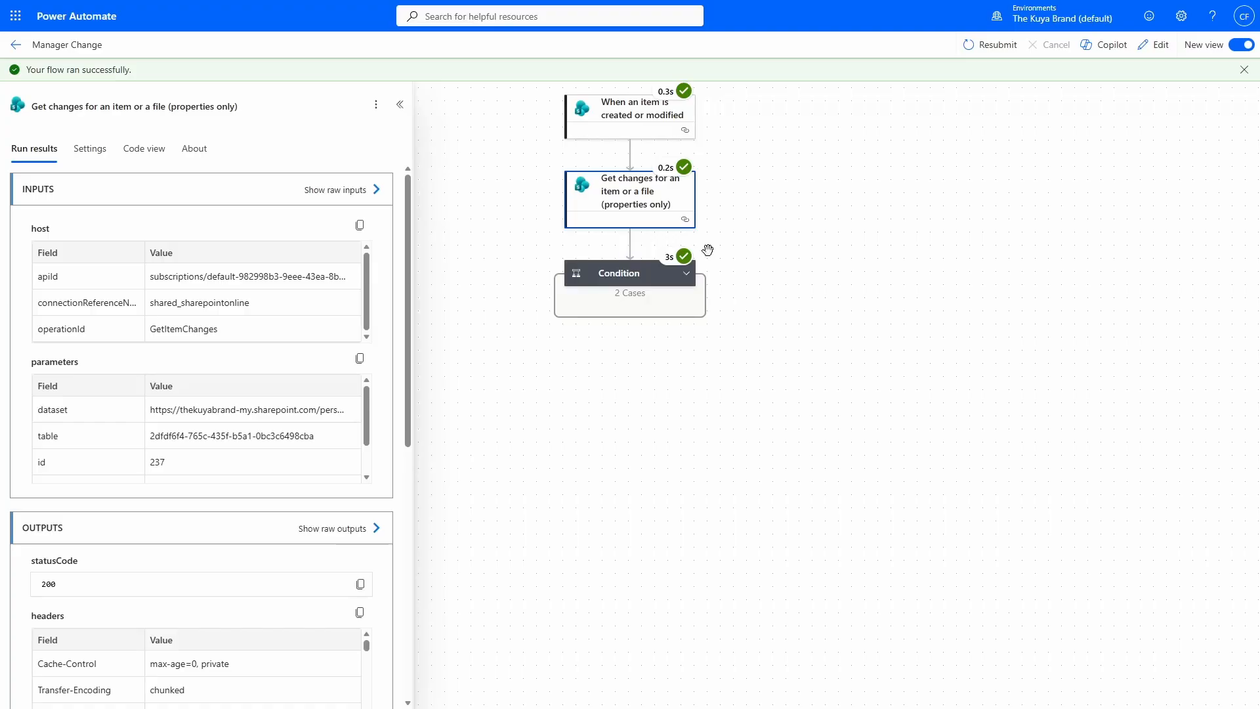
left_click(686, 273)
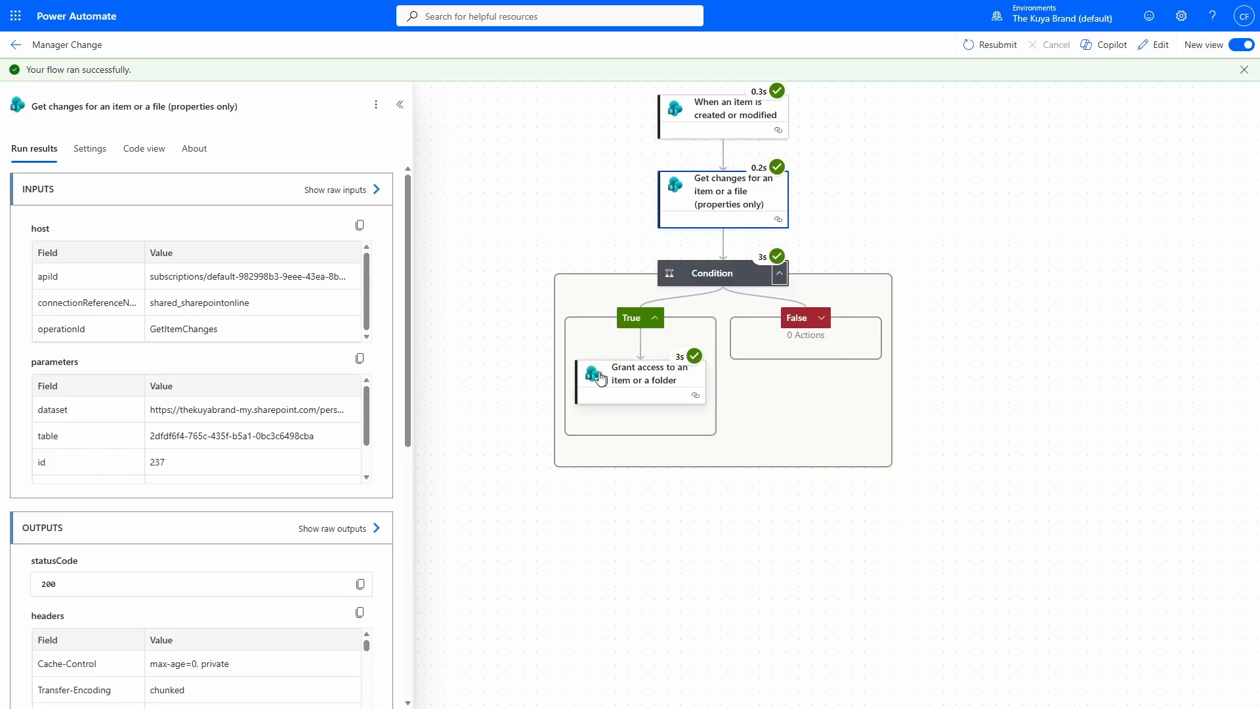
left_click(600, 379)
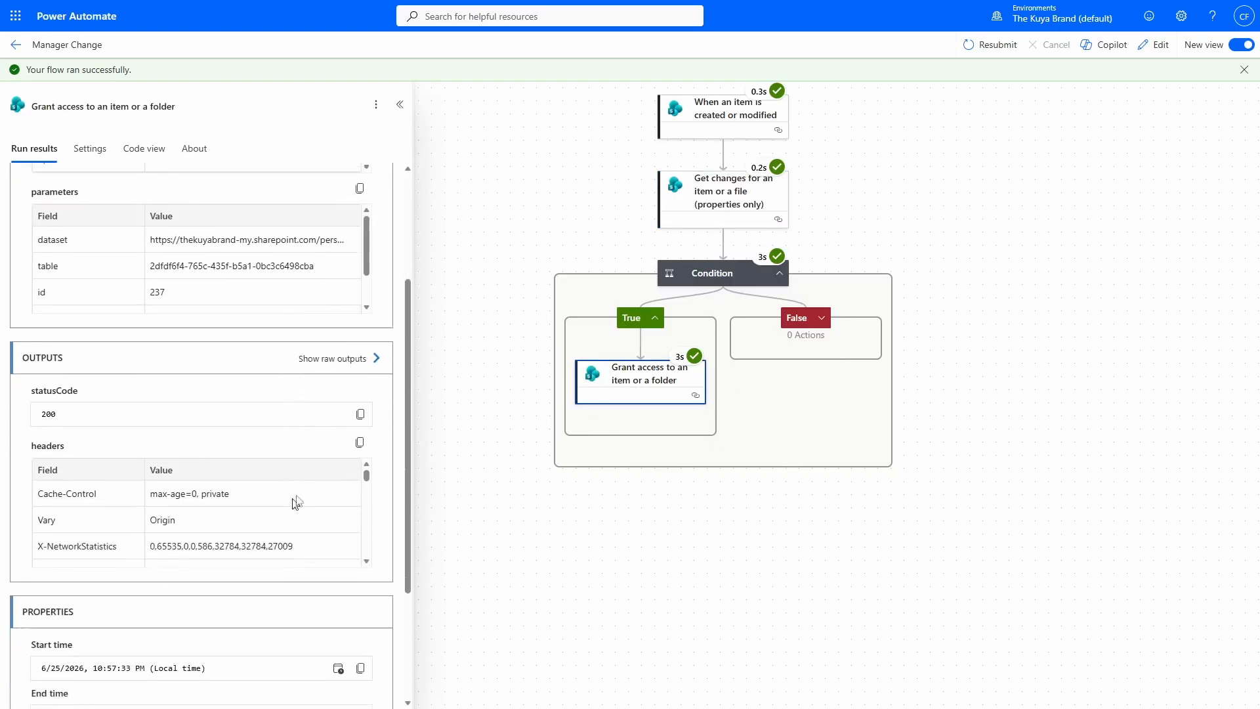
scroll(292, 501, "down", 3)
left_click(349, 331)
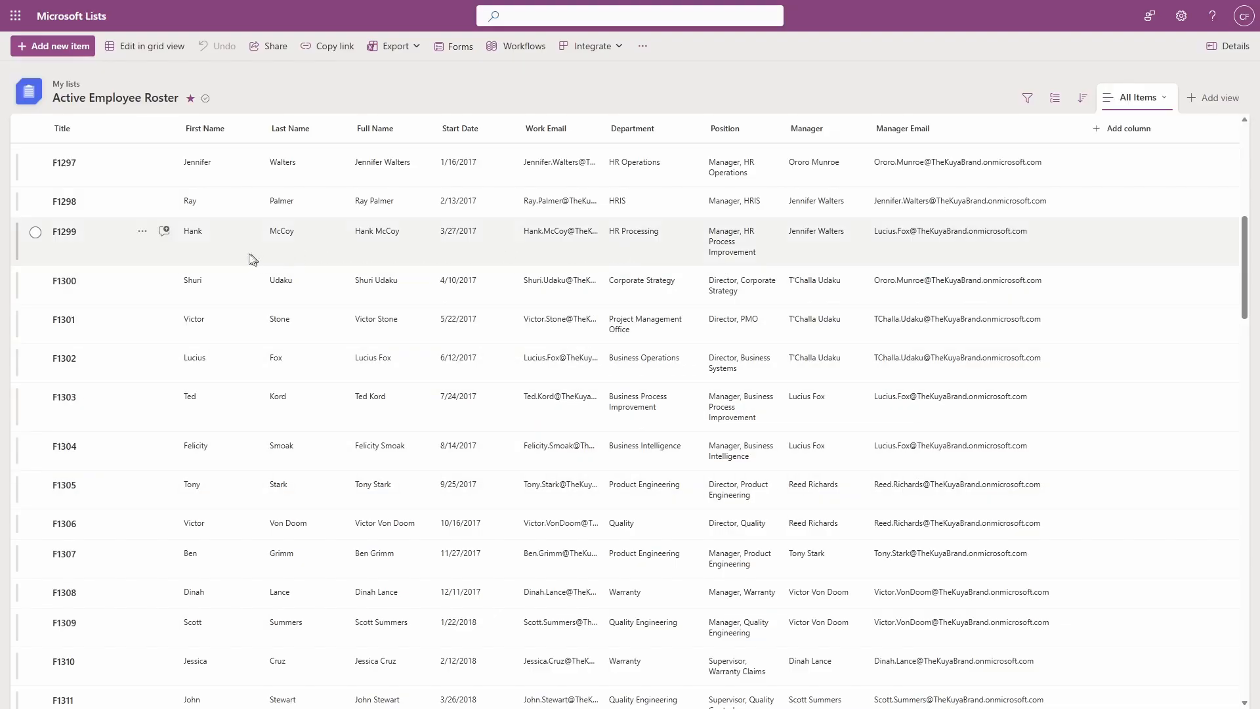
Open Manage access for row F1299, then paste Corporate Strategy into its Department field.
right_click(294, 256)
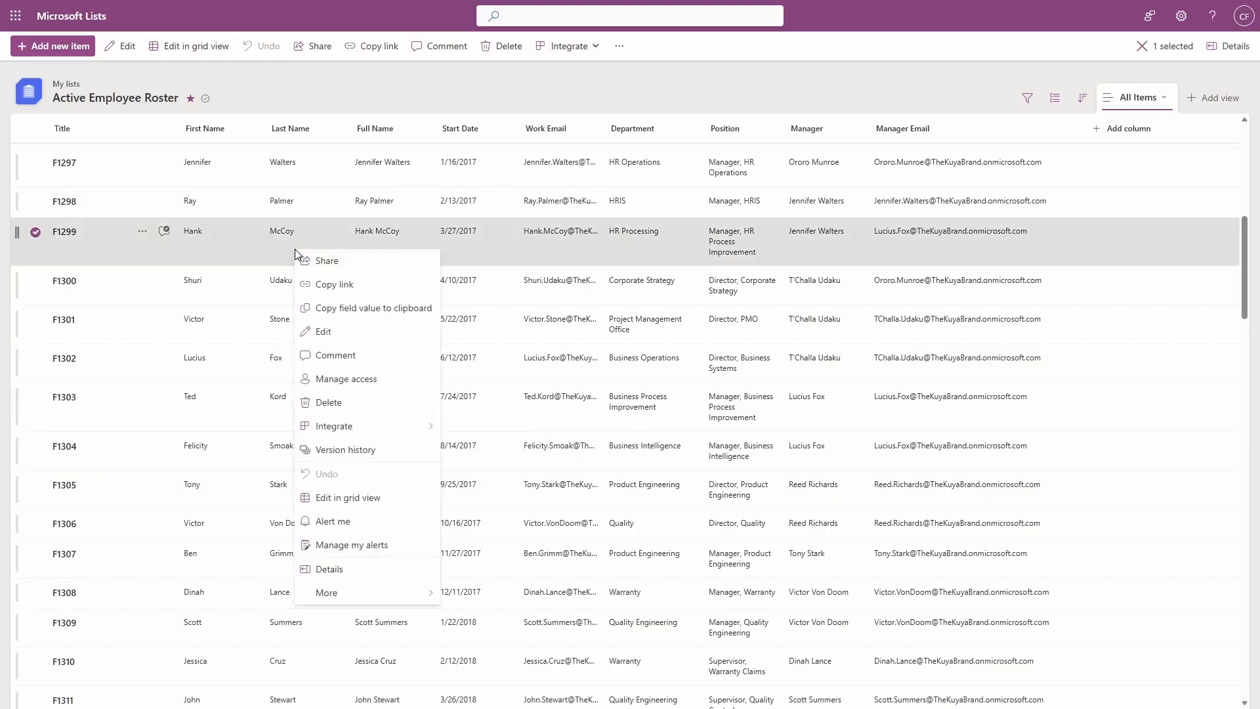
left_click(364, 378)
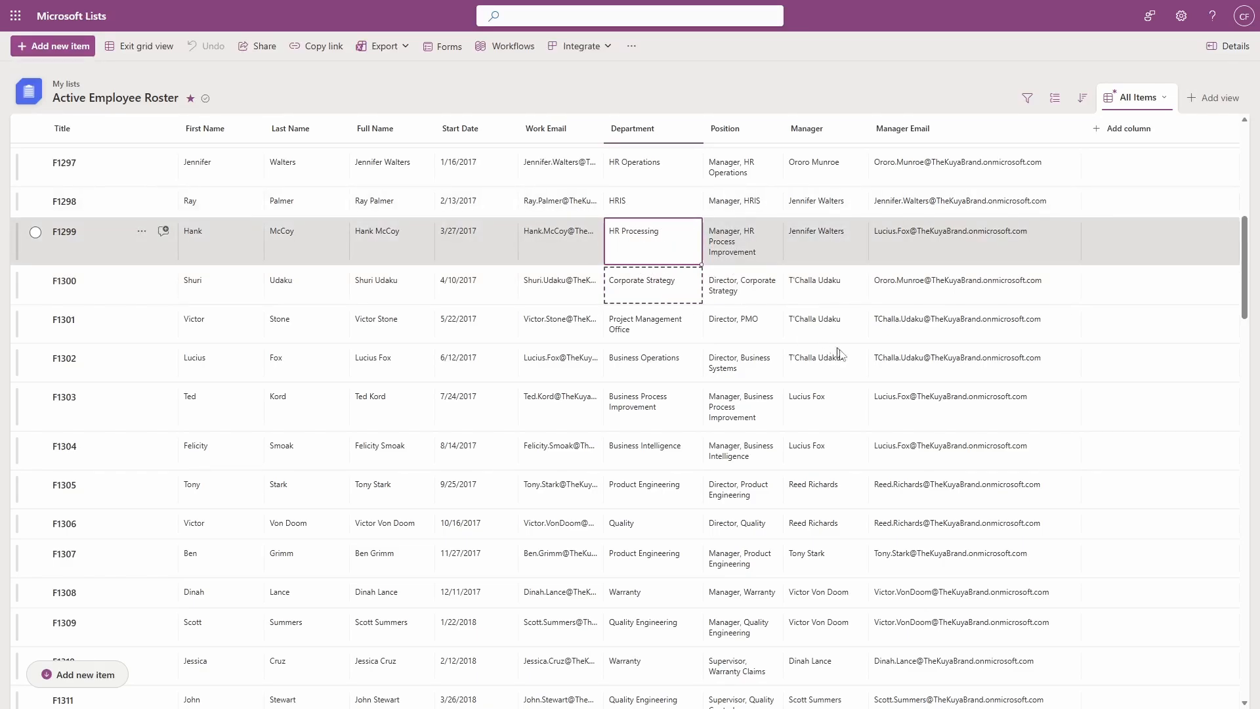
key("ctrl+v")
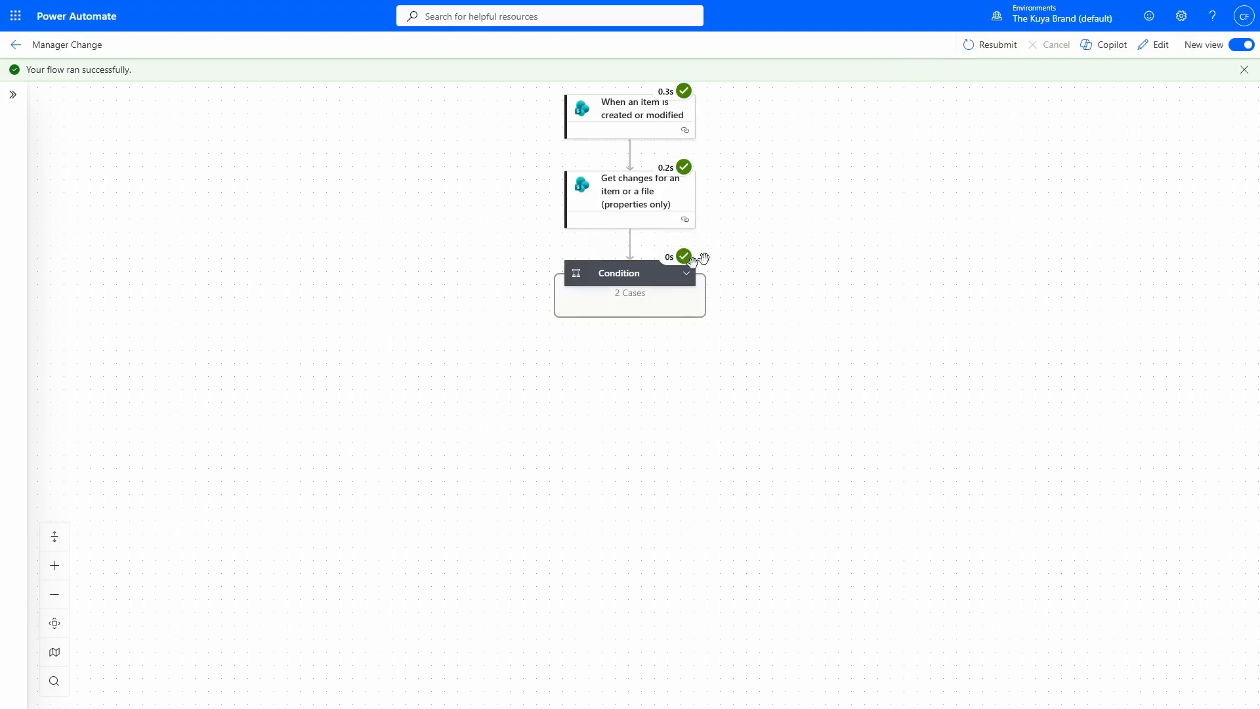
Expand the run's Condition and its False branch to confirm Grant access was skipped.
left_click(686, 273)
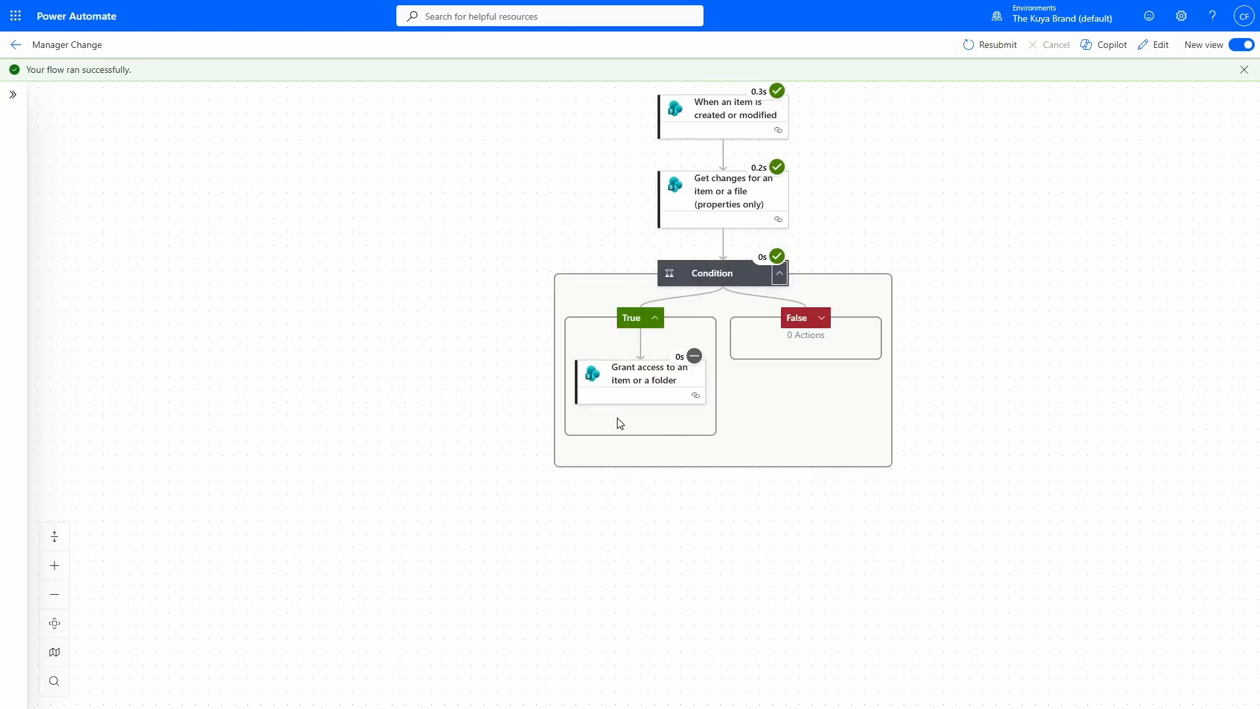
left_click(821, 318)
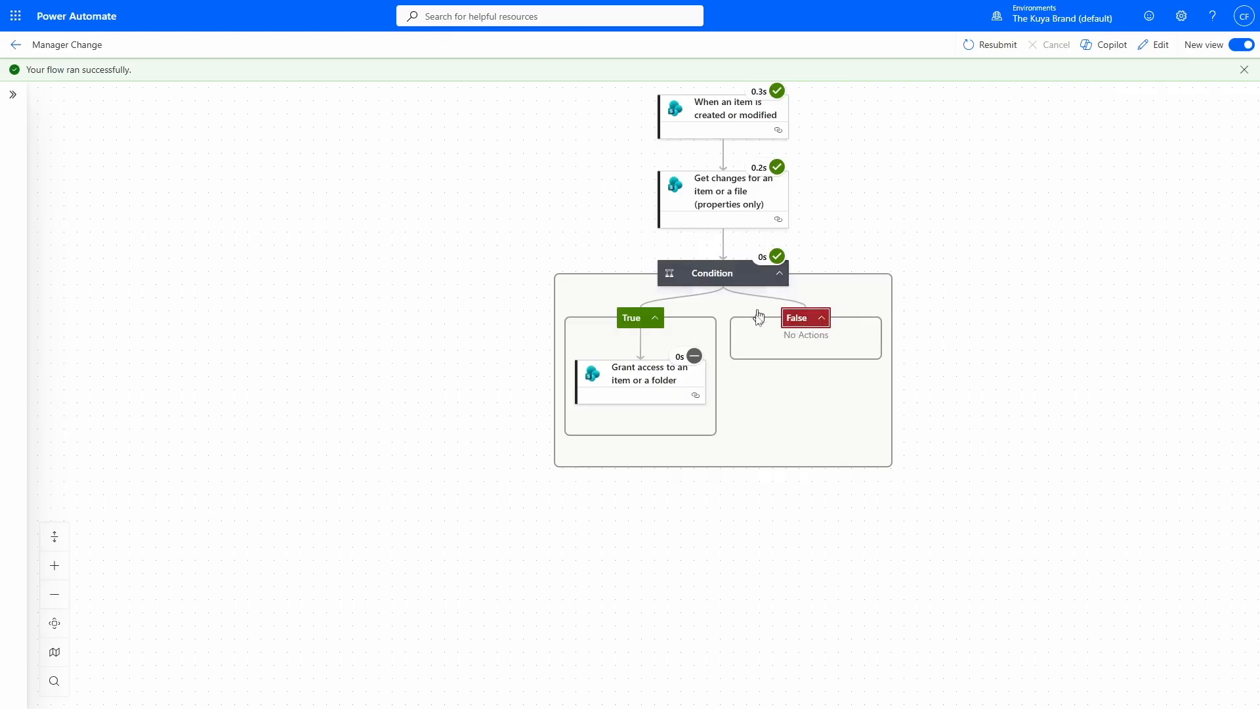